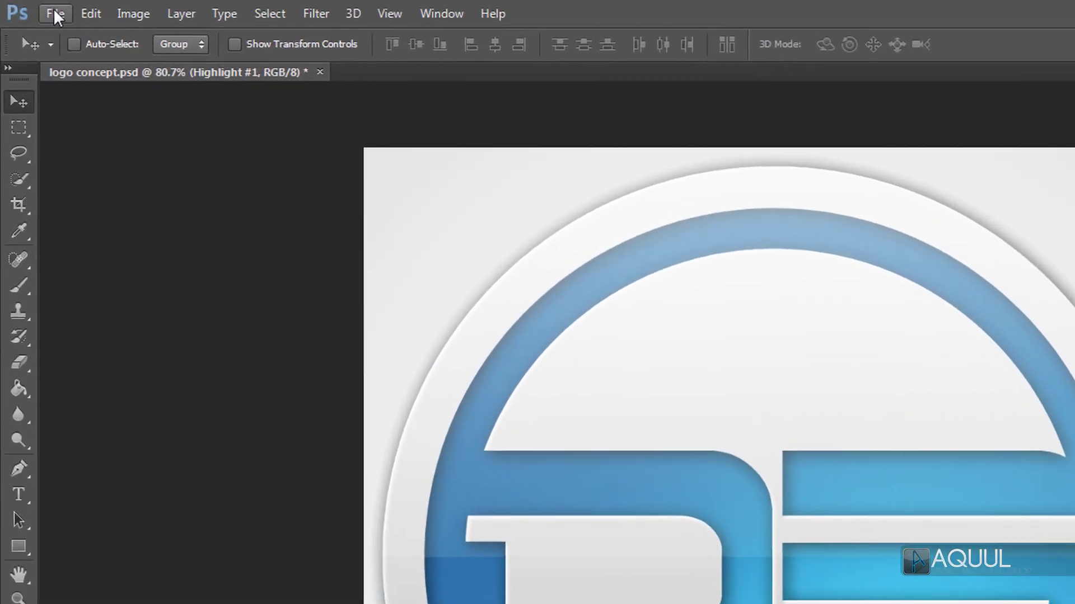
Create a new document 1024 pixels wide and 1024 pixels high
left_click(31, 8)
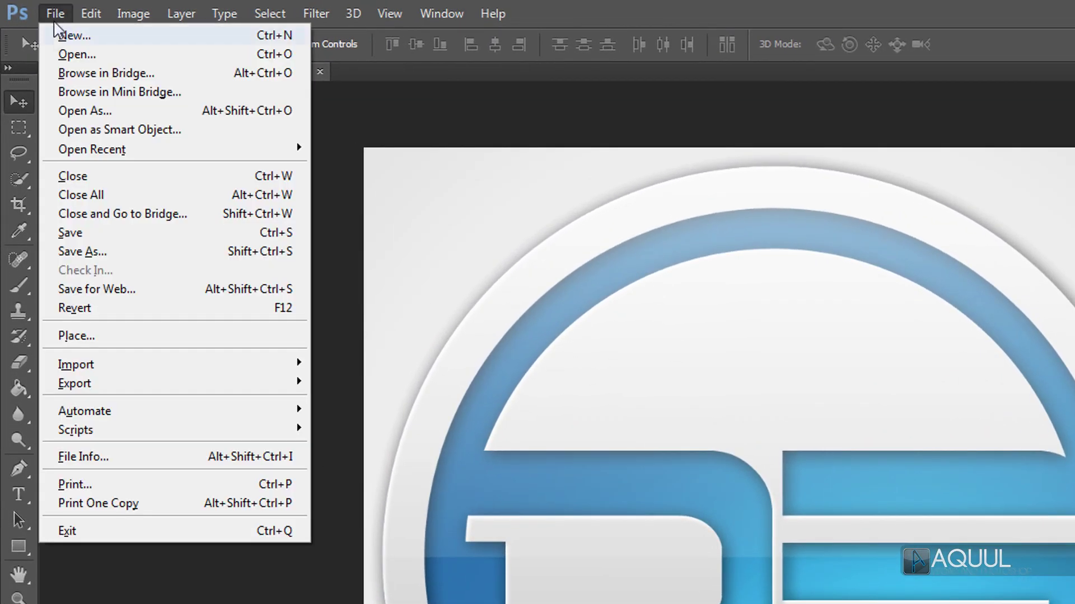
left_click(234, 33)
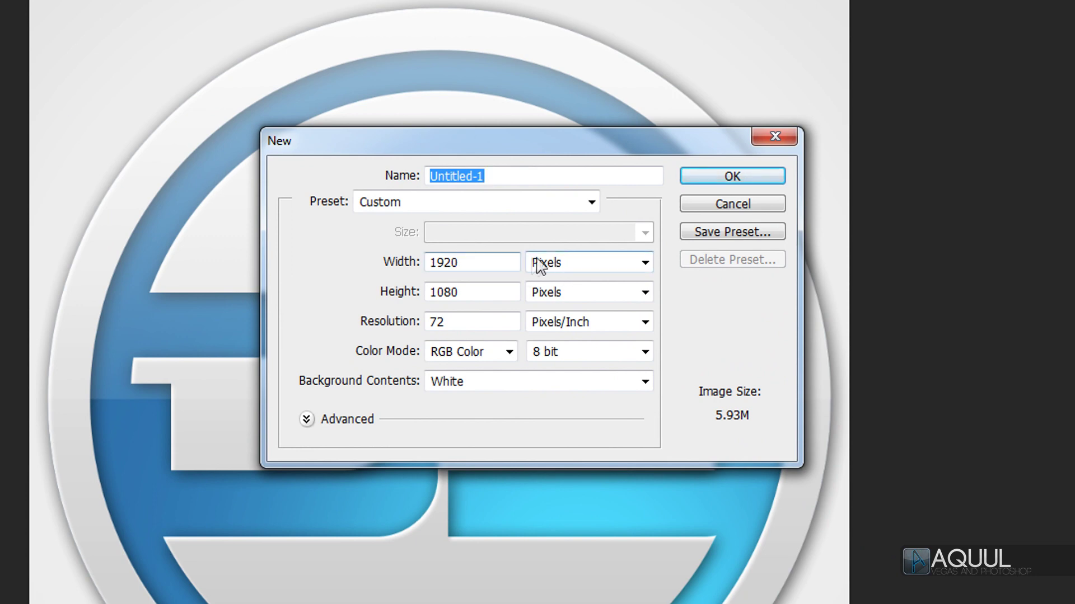
left_click(515, 262)
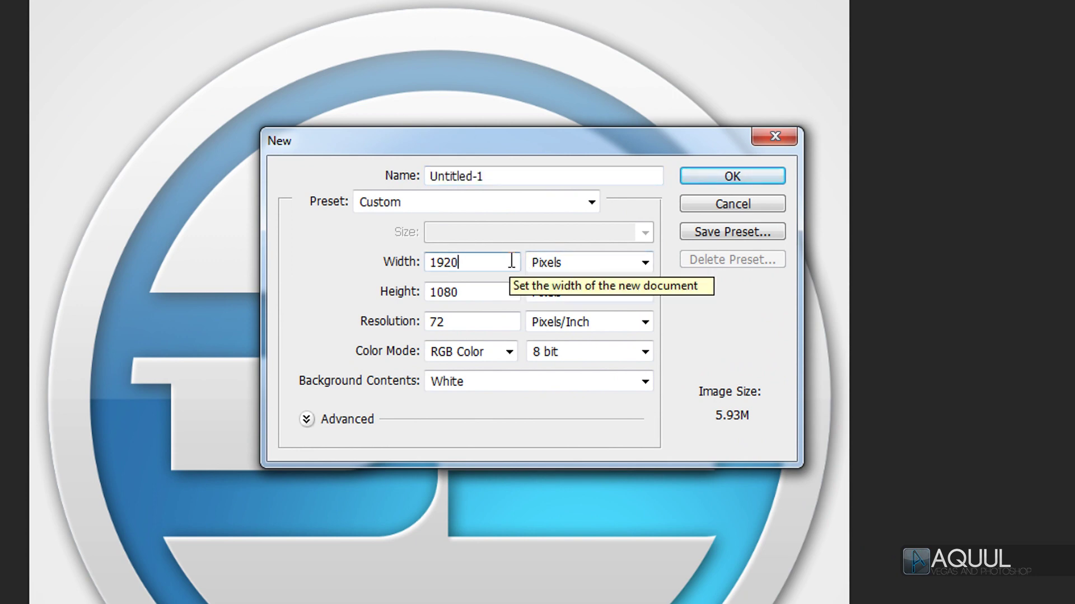
double_click(511, 262)
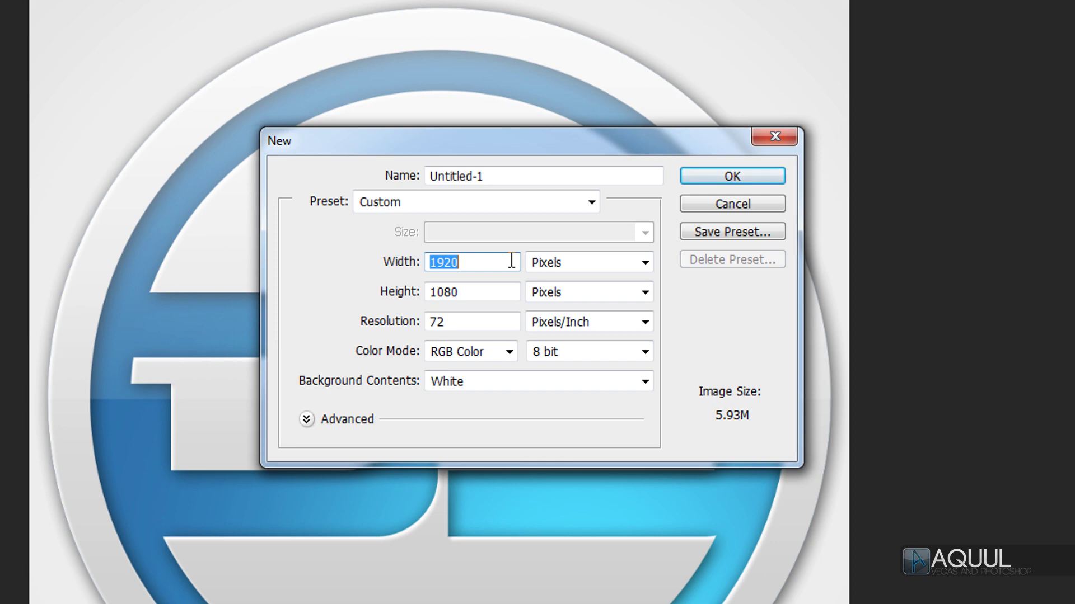
type("1024")
key("Tab")
key("Tab")
type("1024")
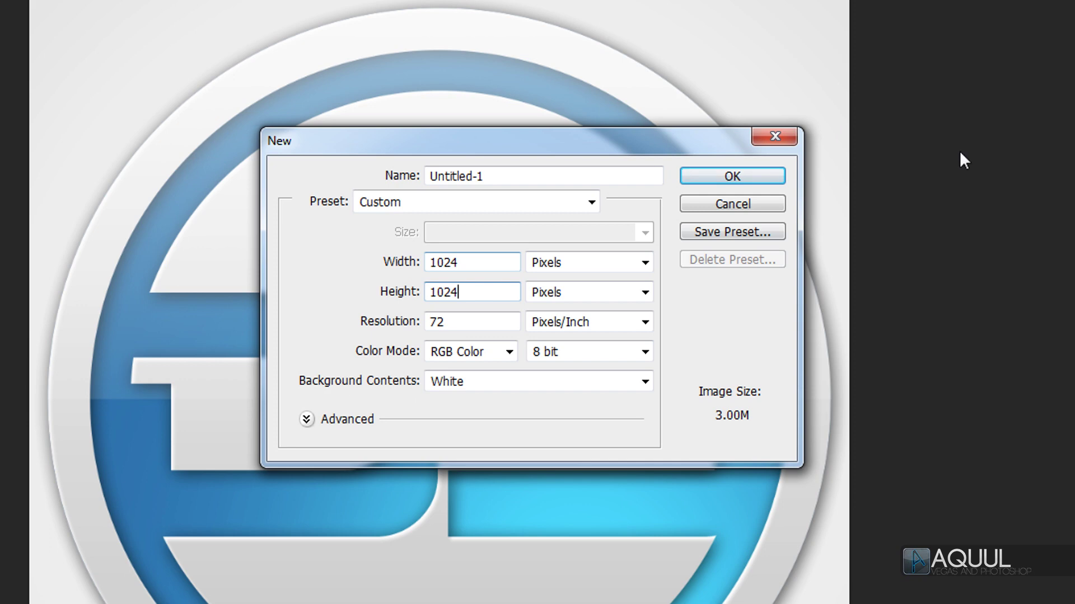
left_click(764, 180)
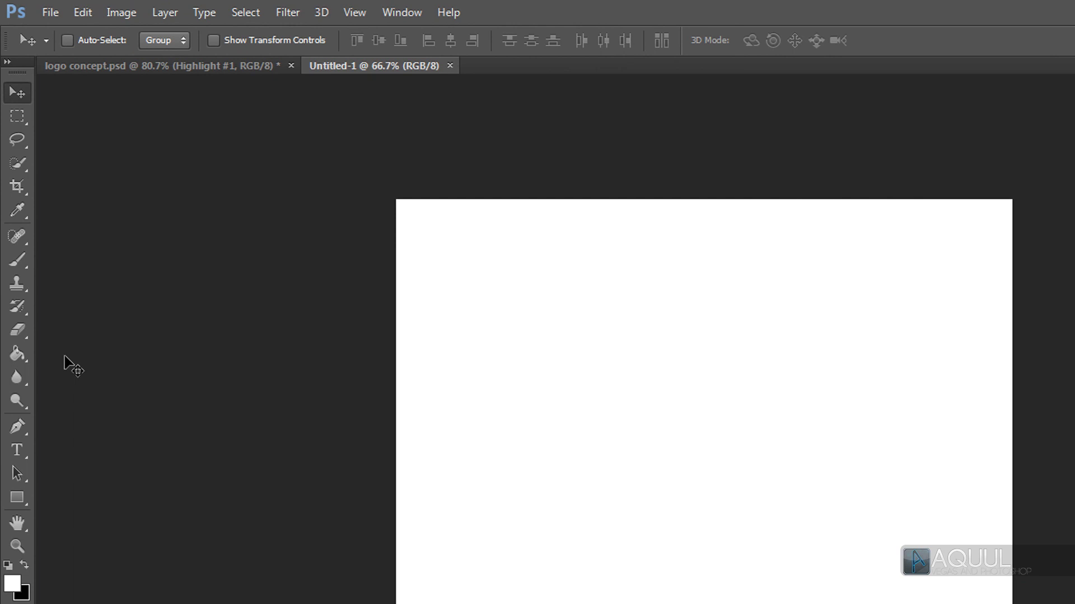
With the Gradient tool, open the gradient for editing and set its starting colour stop to light grey
left_click(20, 357)
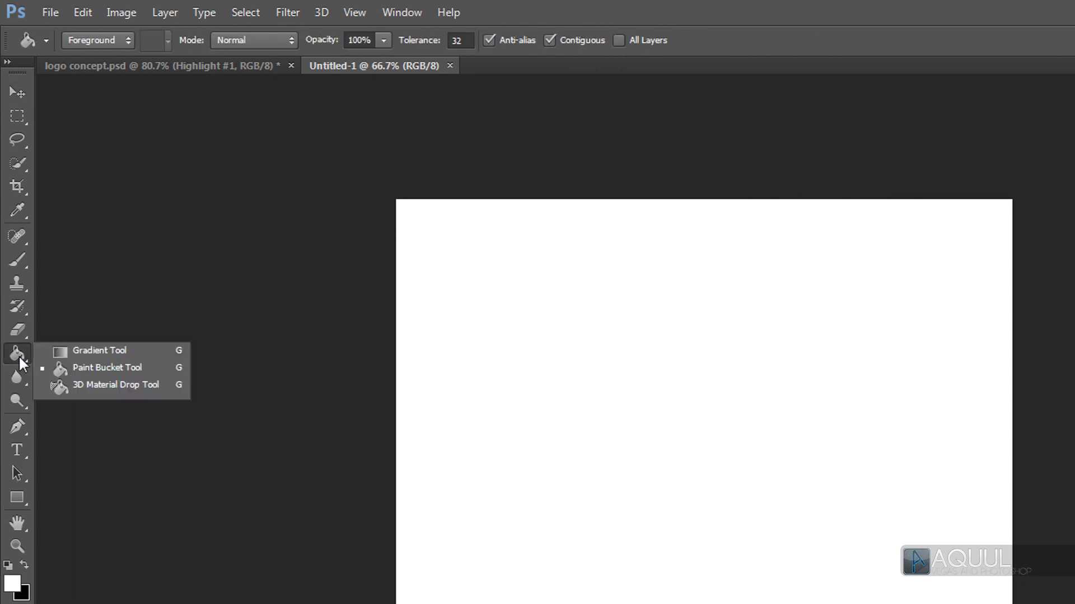
left_click(160, 352)
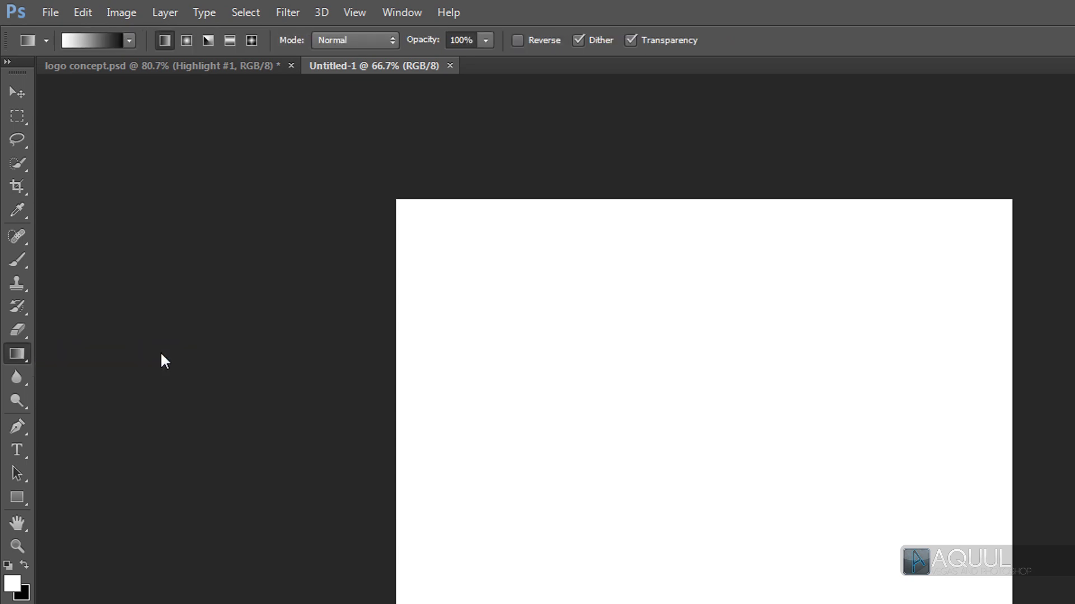
left_click(87, 47)
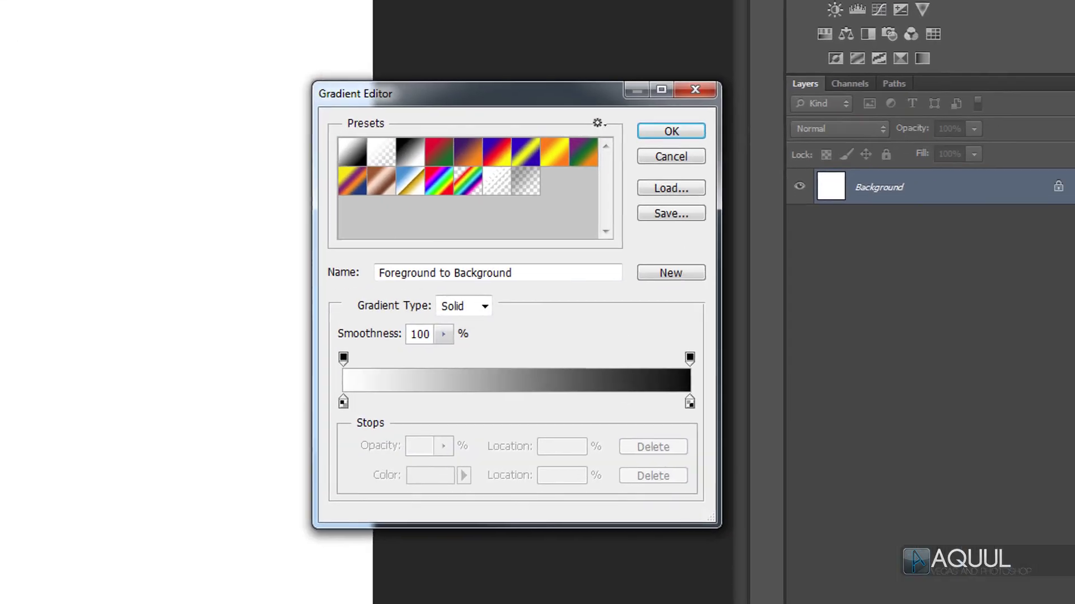
double_click(344, 405)
left_click(263, 305)
mouse_move(263, 304)
left_mouse_down()
mouse_move(403, 319)
mouse_move(464, 227)
mouse_move(460, 303)
mouse_move(365, 326)
mouse_move(247, 273)
mouse_move(231, 248)
left_mouse_up()
left_click(703, 218)
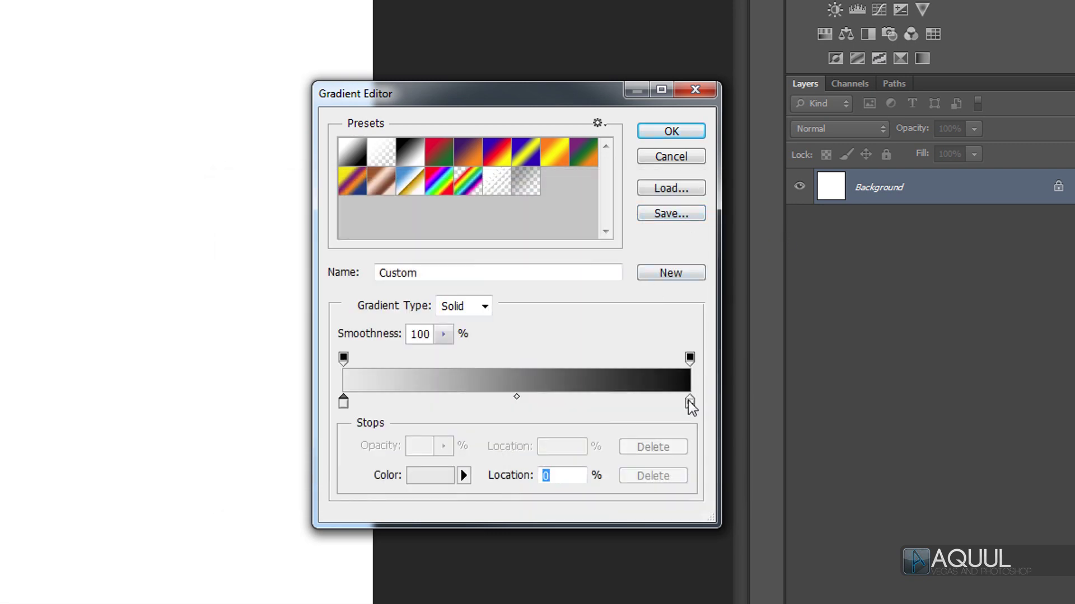
Set the gradient's end stop to #eeeeee and apply the gradient upward across the canvas from bottom to top
double_click(690, 402)
left_click_drag(240, 249, 222, 242)
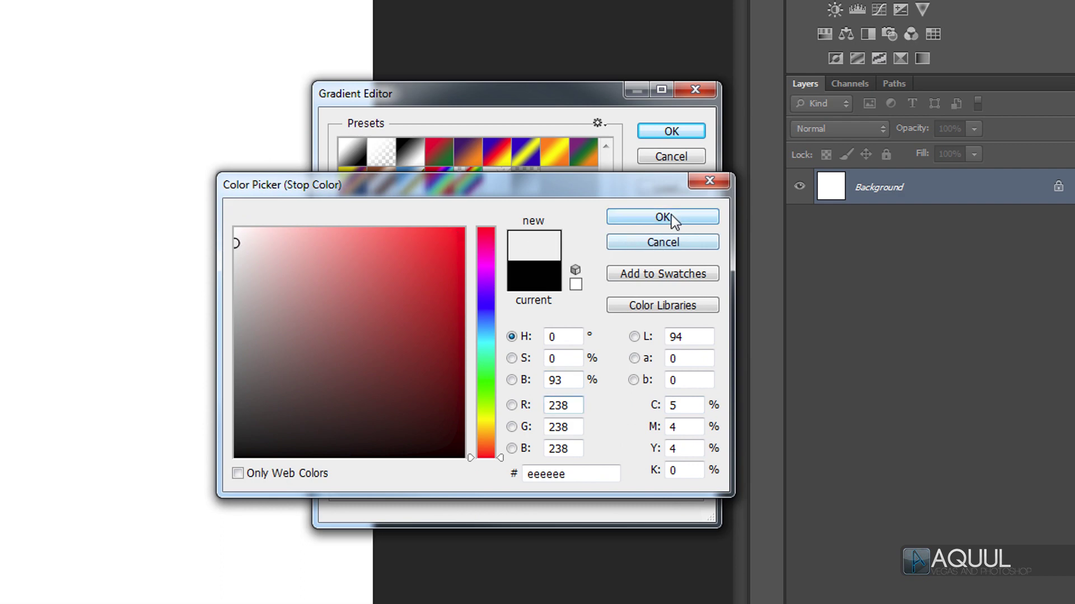
left_click(670, 217)
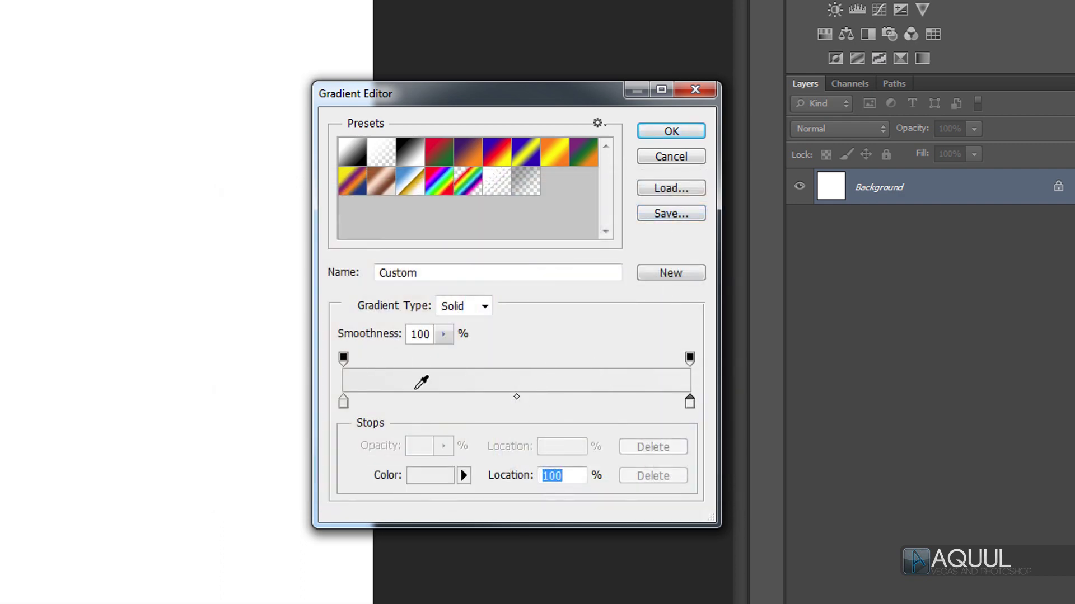
left_click(679, 131)
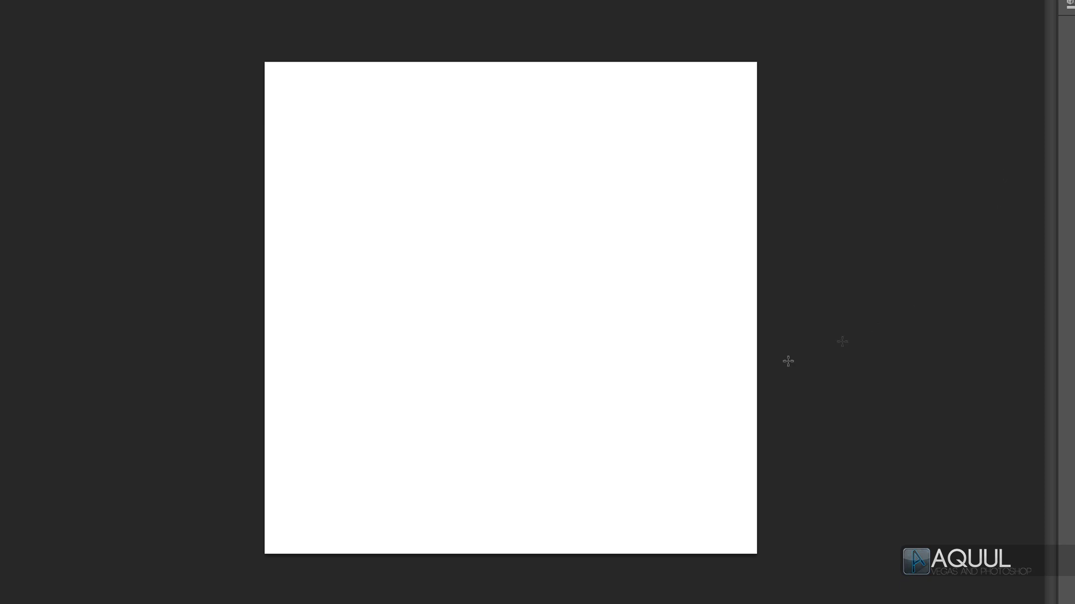
left_click_drag(491, 534, 521, 74)
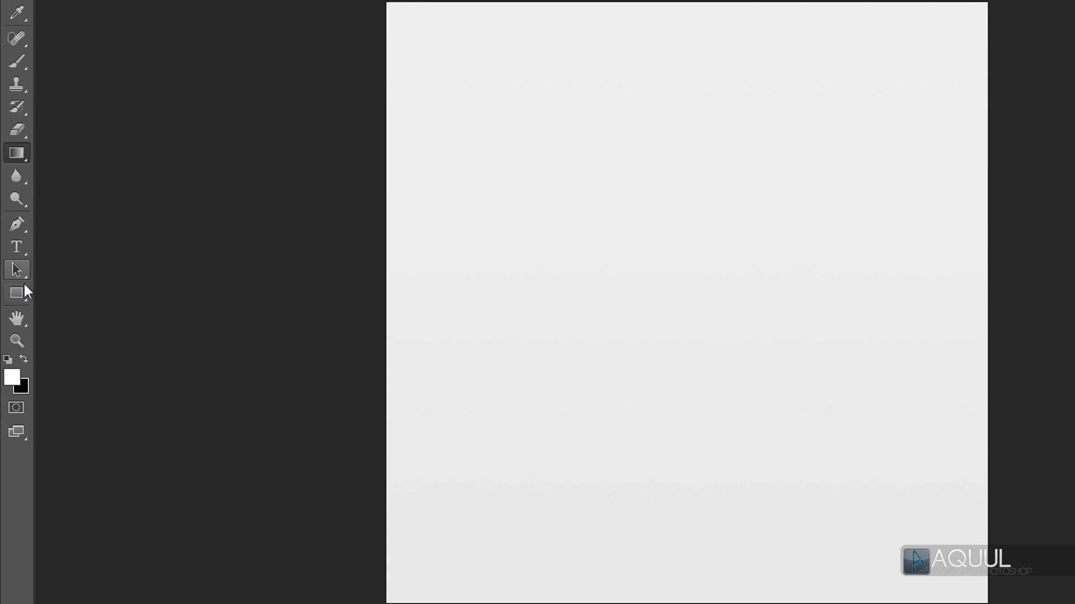
Choose the Ellipse tool, show the rulers, and place a vertical and a horizontal guide through the canvas centre
left_click(16, 309)
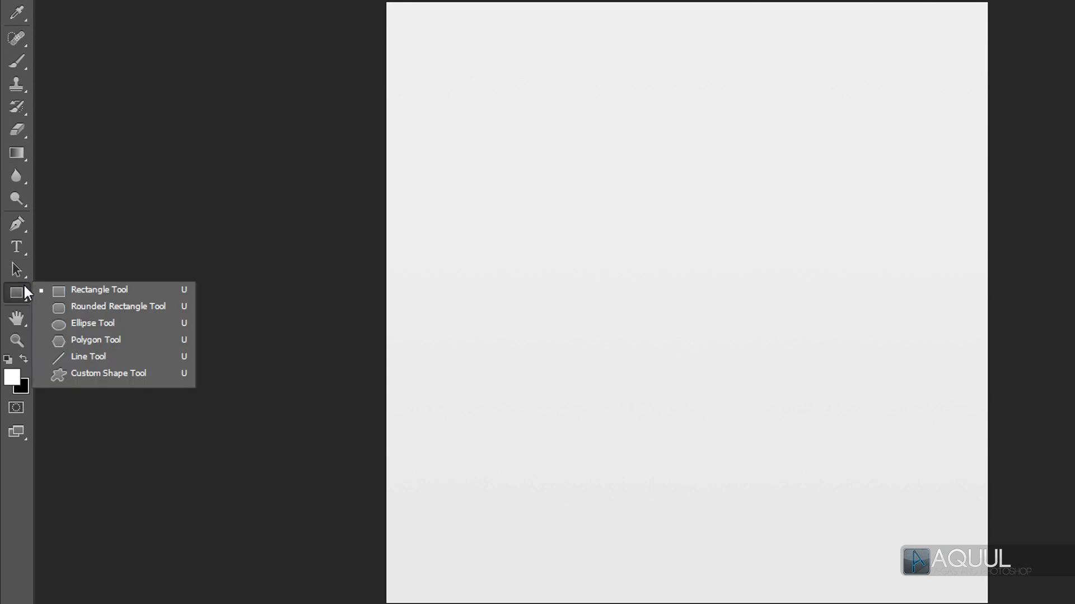
left_click(140, 328)
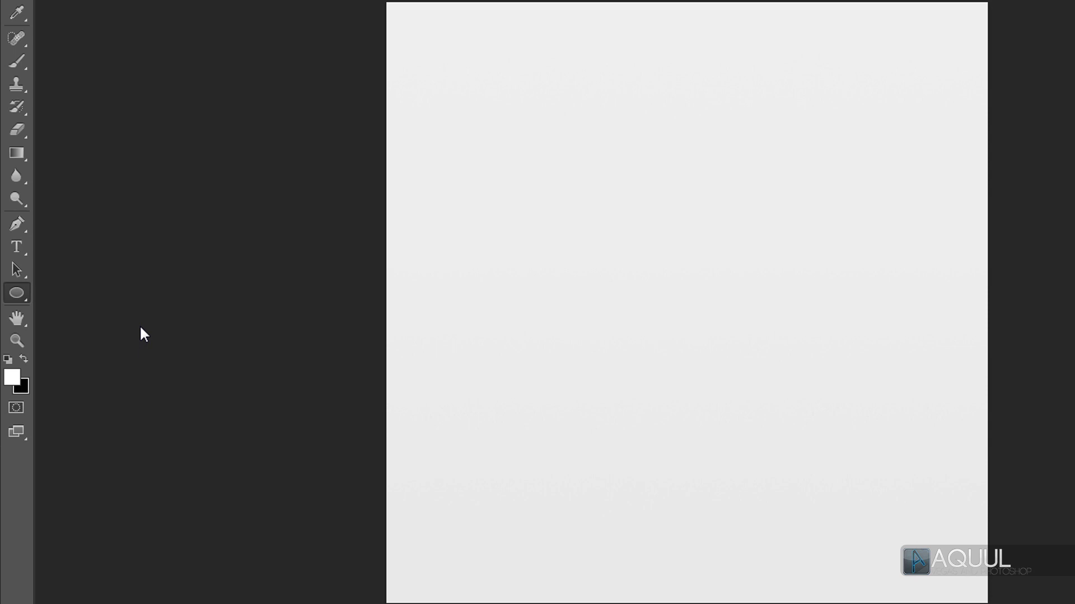
key("ctrl+r")
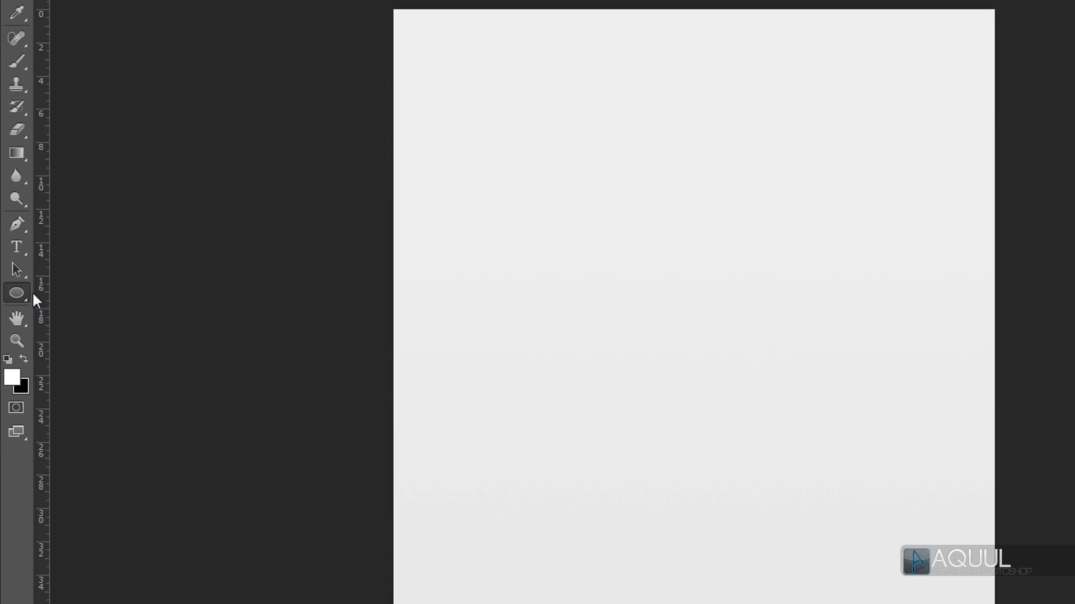
left_click_drag(42, 297, 192, 295)
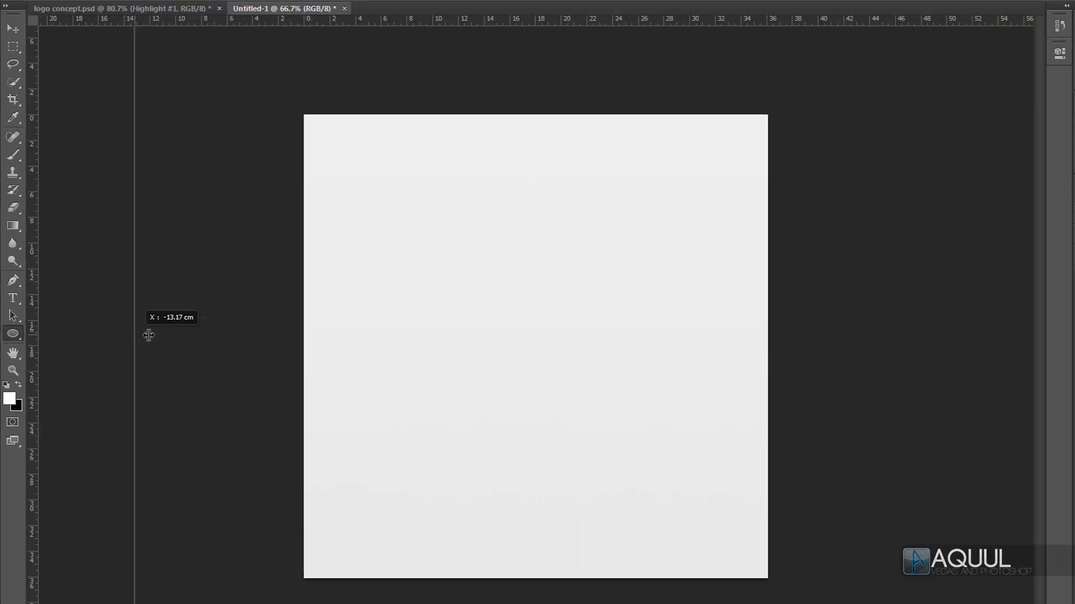
left_click_drag(148, 335, 537, 328)
left_click_drag(604, 25, 583, 344)
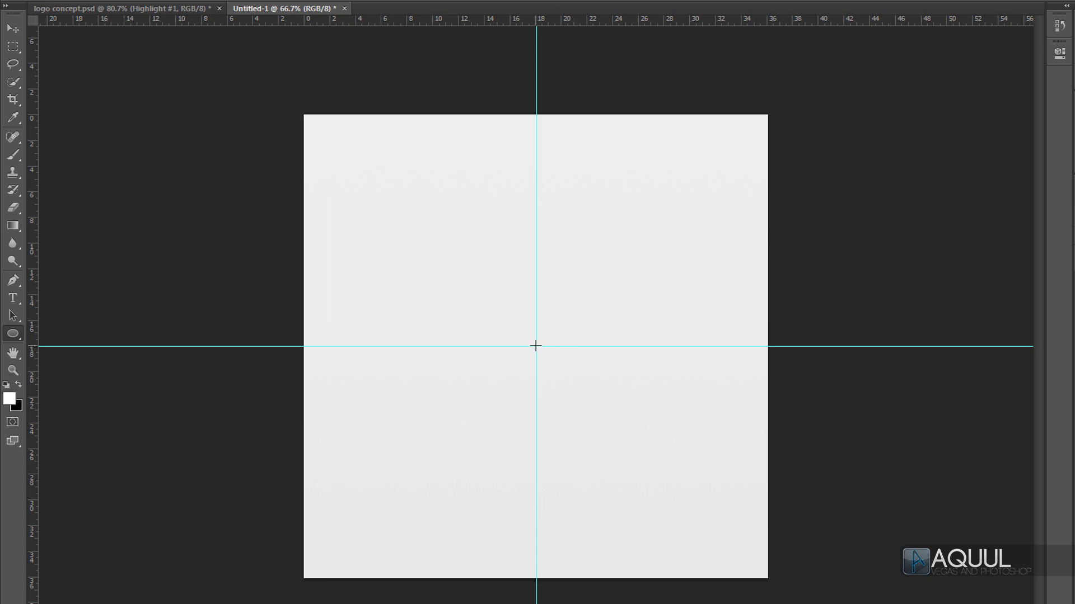
Draw a circle about 34.3 cm in diameter centred on the intersection of the guides
left_click_drag(538, 344, 816, 127)
key("alt")
key("shift")
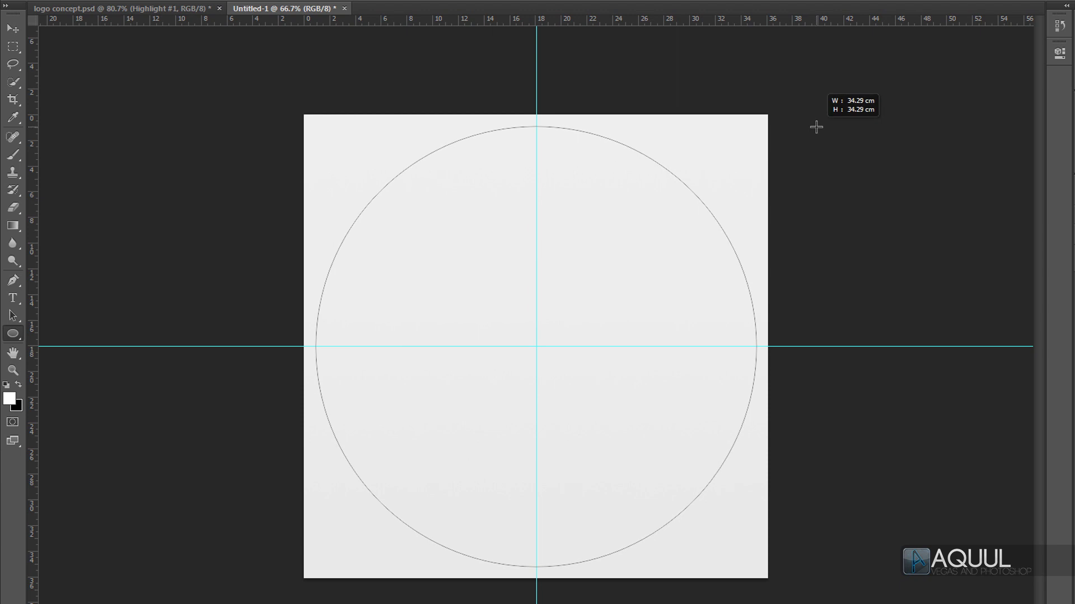
left_click_drag(816, 127, 816, 127)
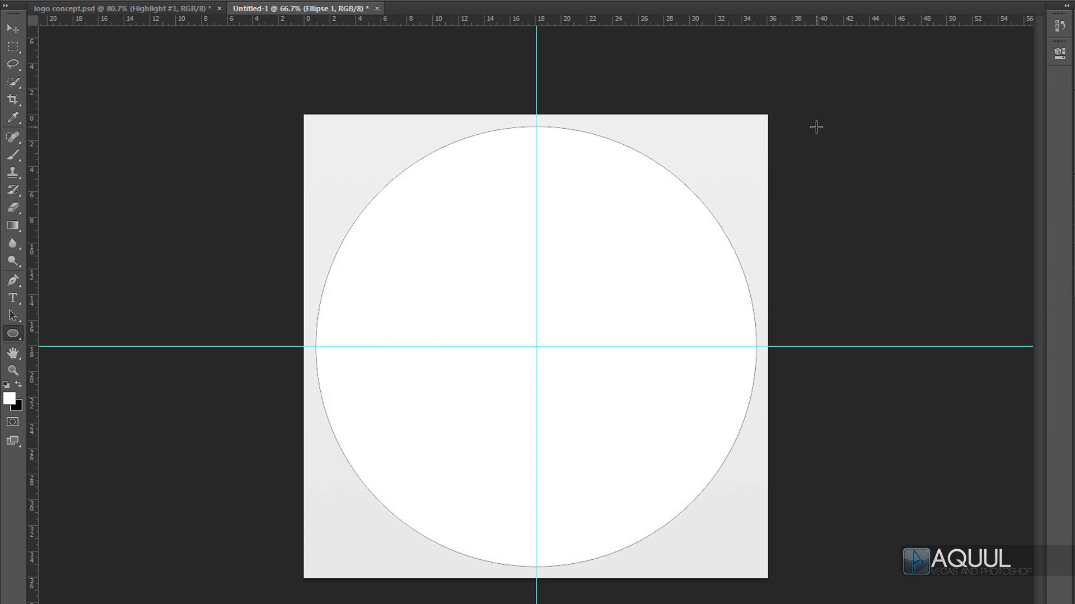
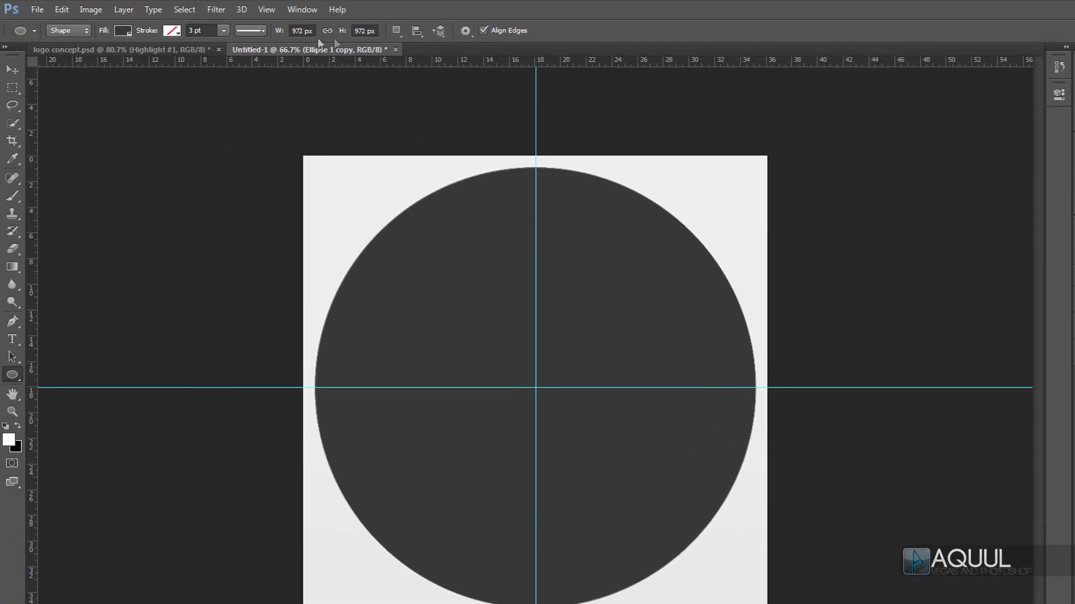
Subtract a slightly smaller concentric circle from the copied circle and fill the remaining ring with mid-grey
left_click(399, 31)
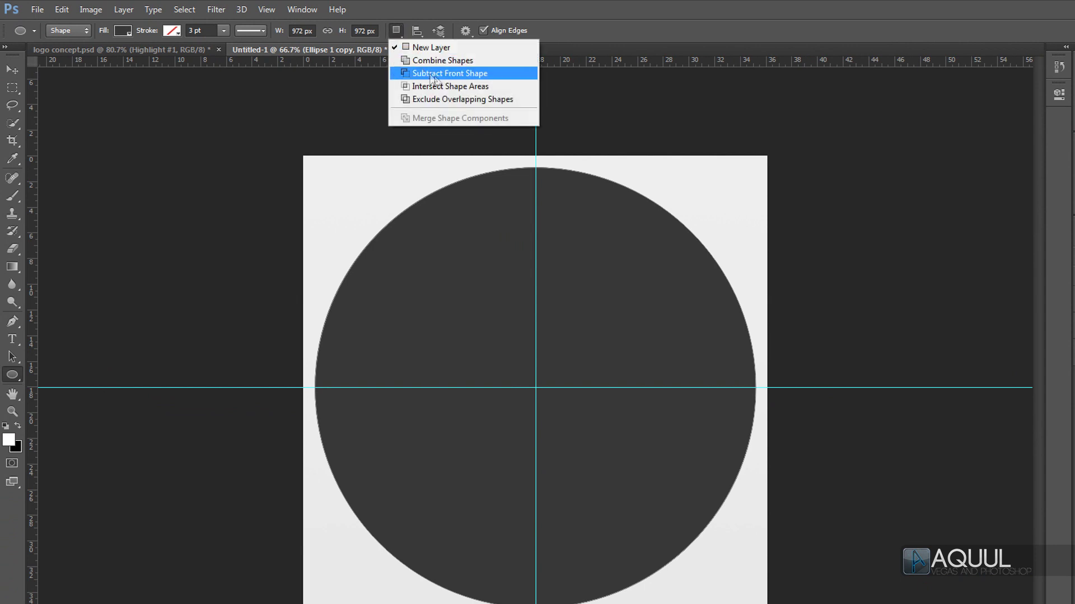
left_click(507, 80)
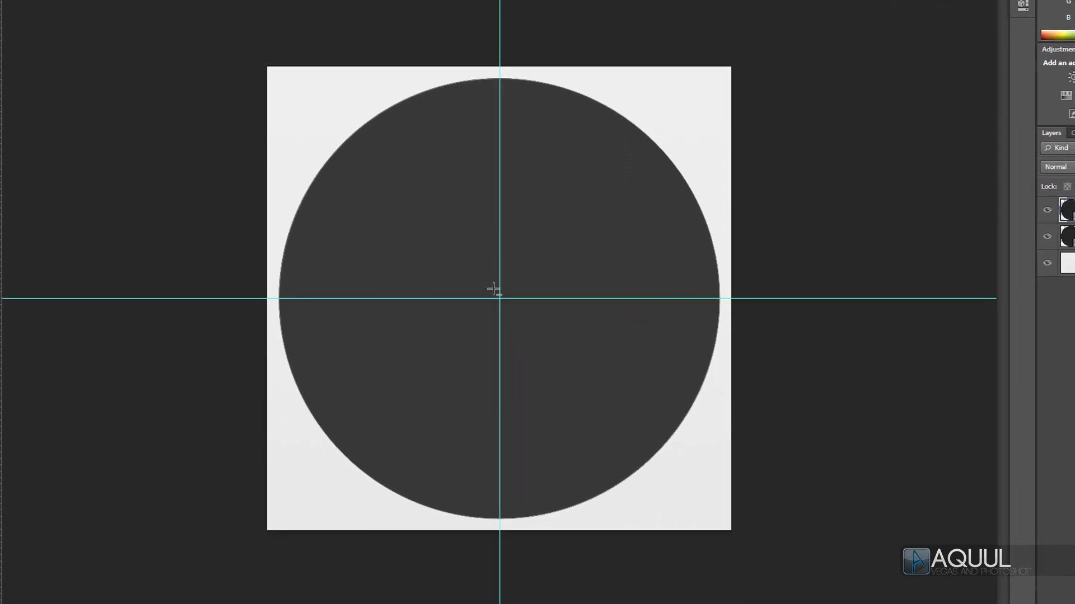
left_click_drag(500, 301, 742, 101)
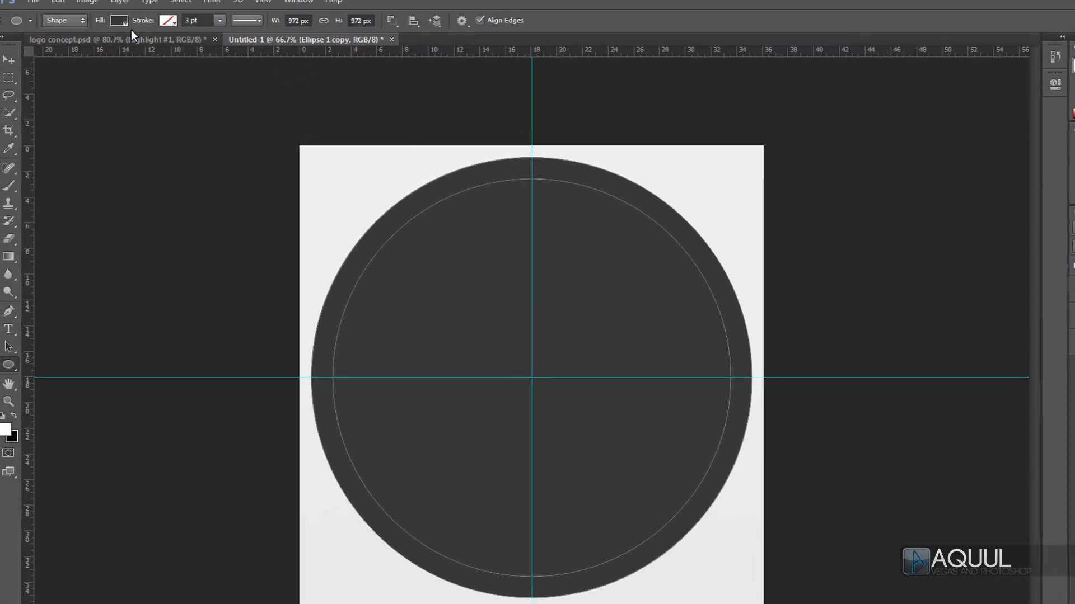
left_click(126, 32)
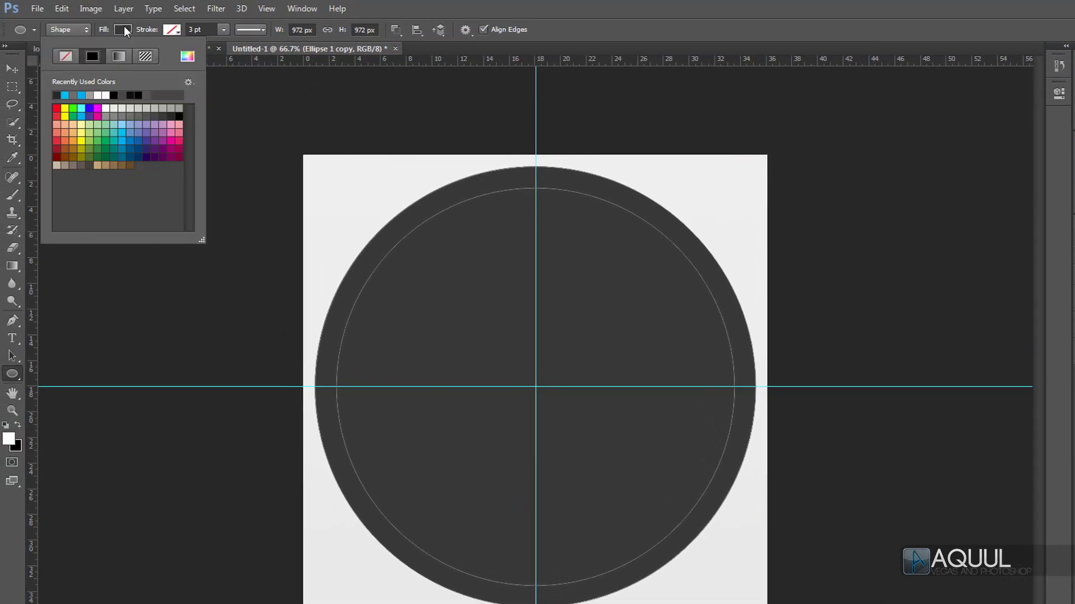
left_click(118, 114)
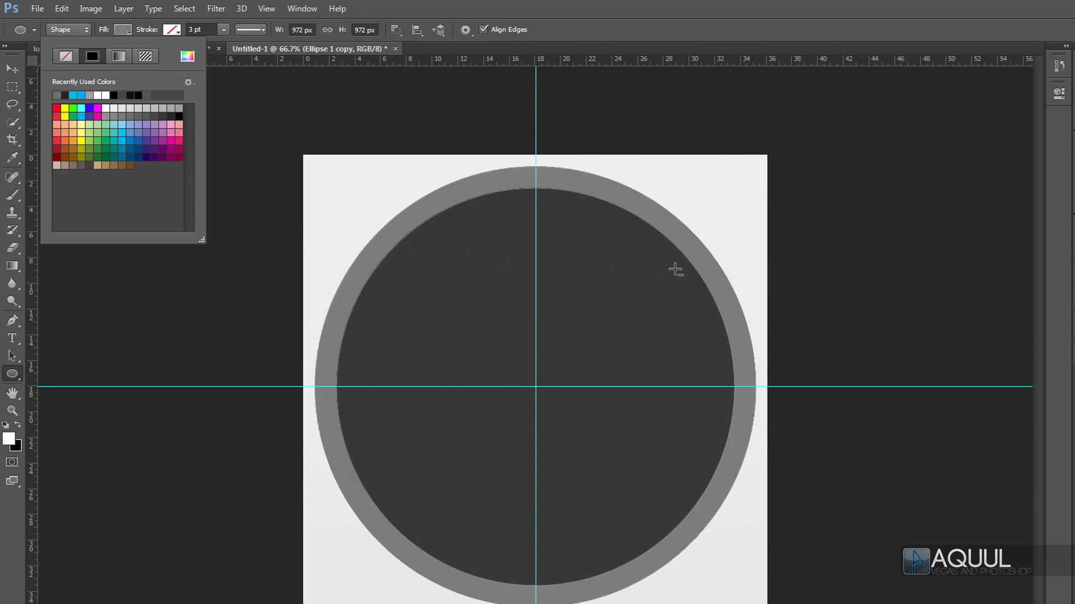
Draw a circle about 27.6 cm in diameter as a new shape layer, centred on the guides inside the ring
left_click(396, 31)
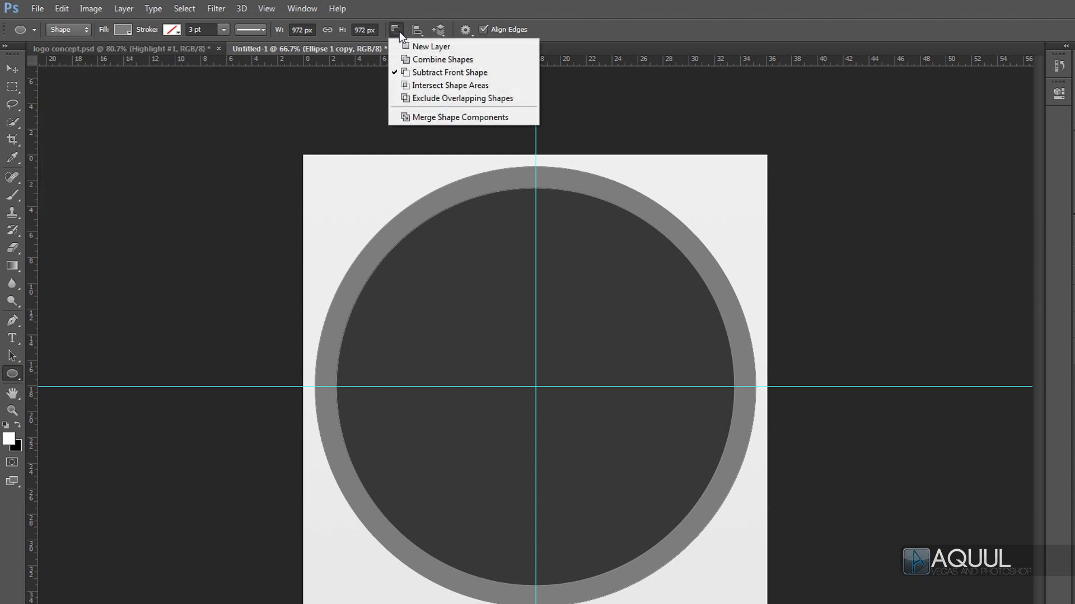
left_click(463, 48)
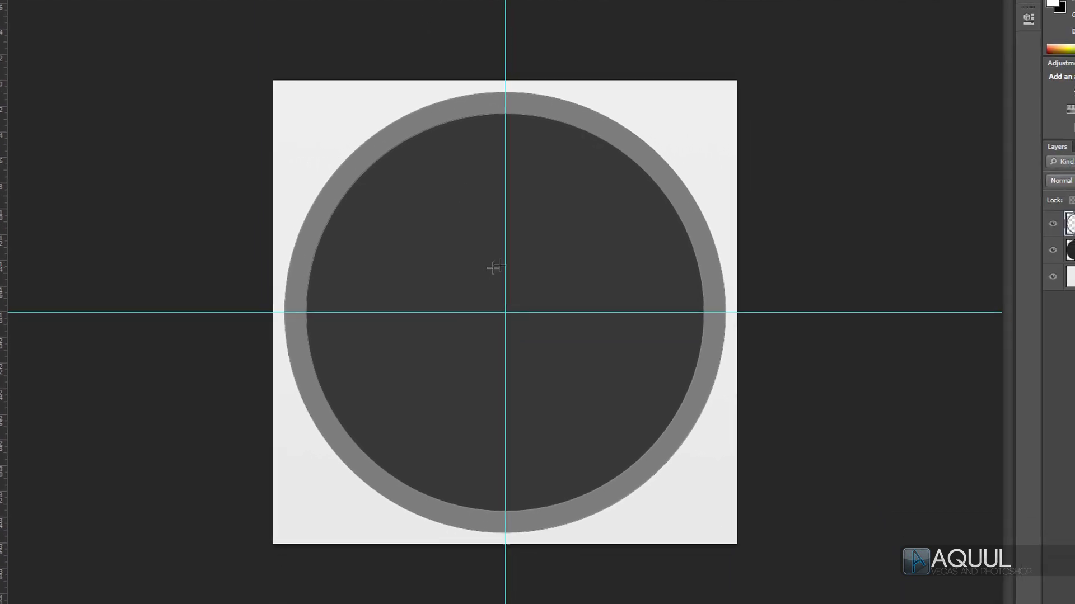
left_click_drag(499, 298, 787, 122)
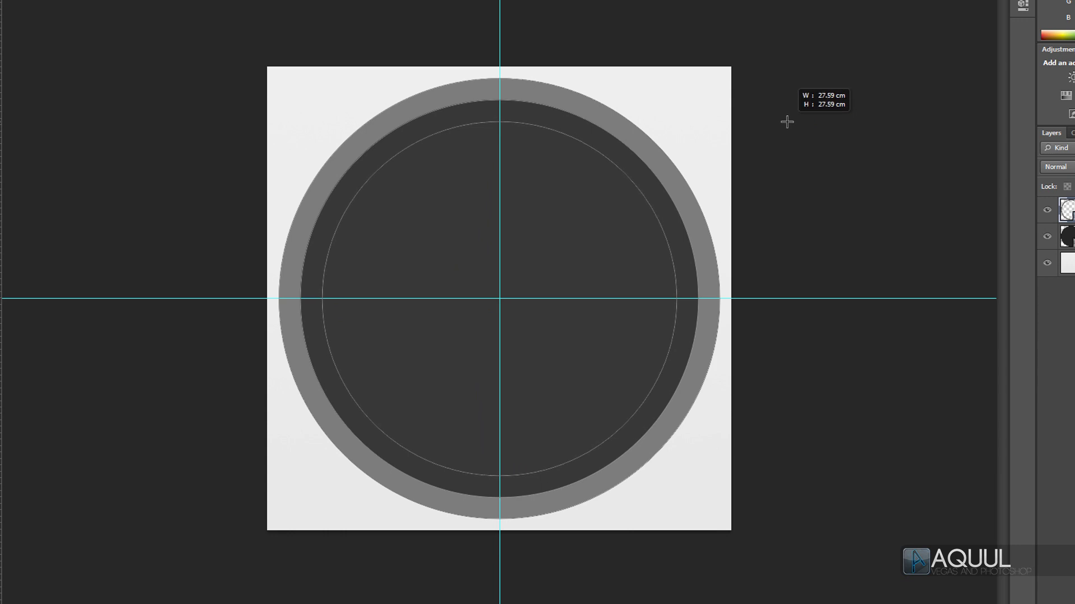
left_click_drag(787, 122, 787, 122)
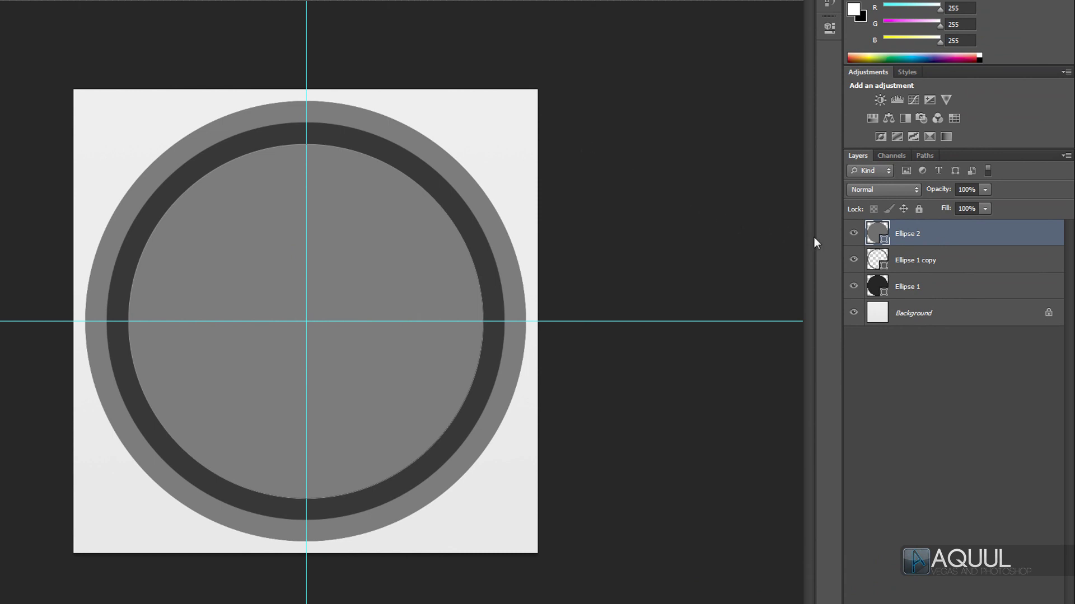
Enable Inner Shadow, Gradient Overlay and Drop Shadow in the layer style of the outer ring, Ellipse 1 copy
left_click(985, 264)
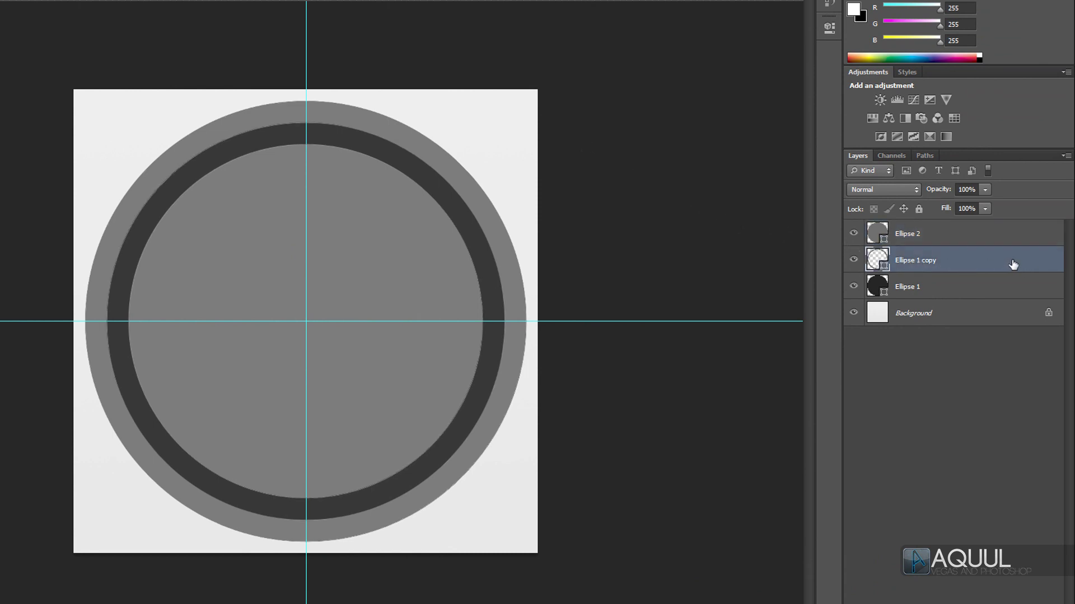
double_click(1013, 264)
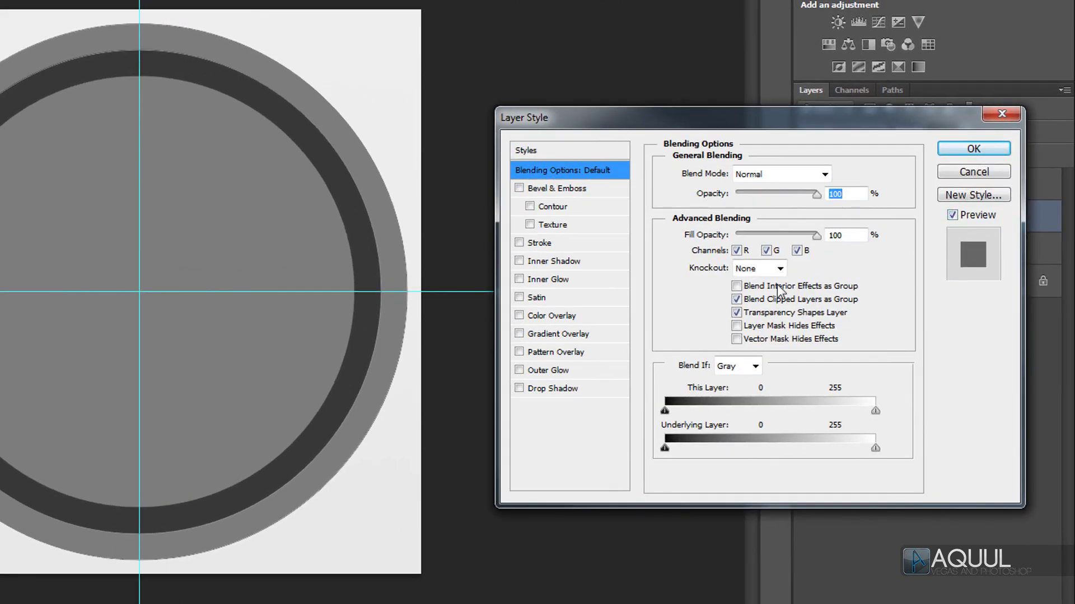
left_click(519, 262)
left_click(519, 334)
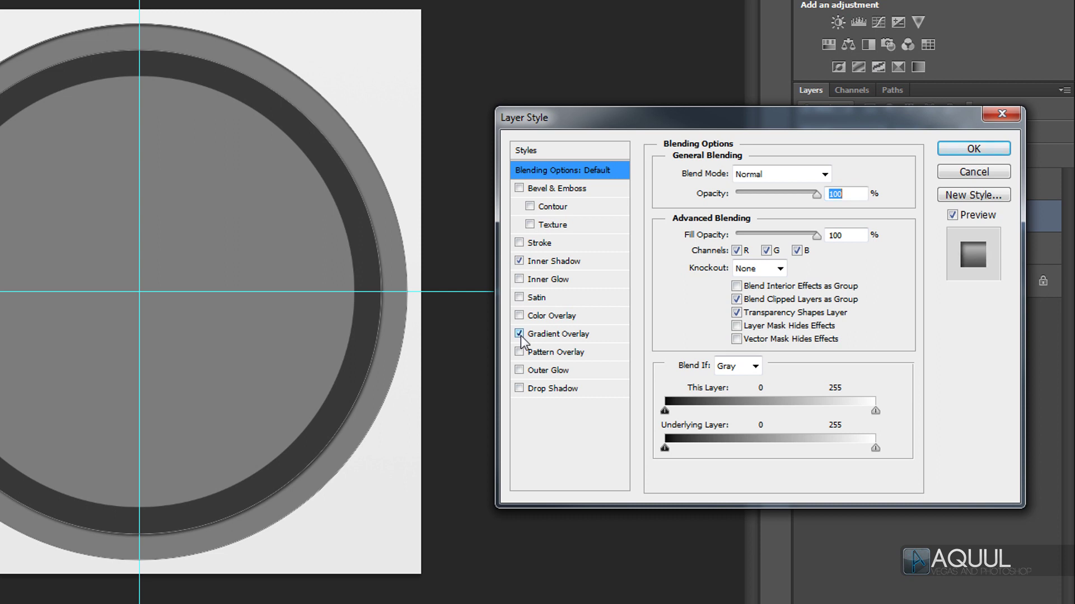
left_click(519, 389)
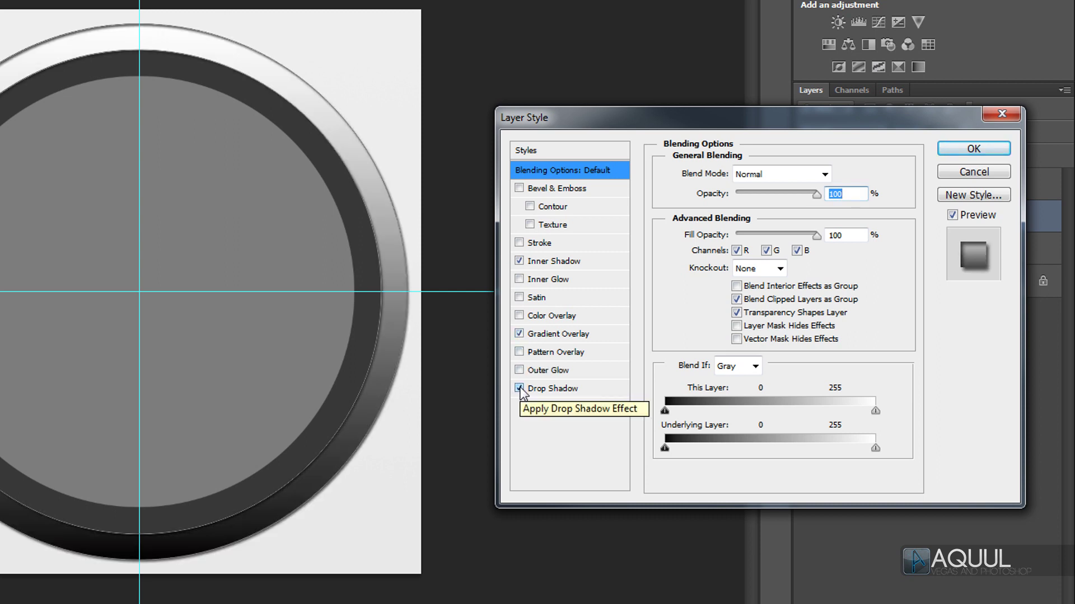
Set the outer ring's Inner Shadow to Normal blend mode with white colour and 100% opacity
left_click(564, 262)
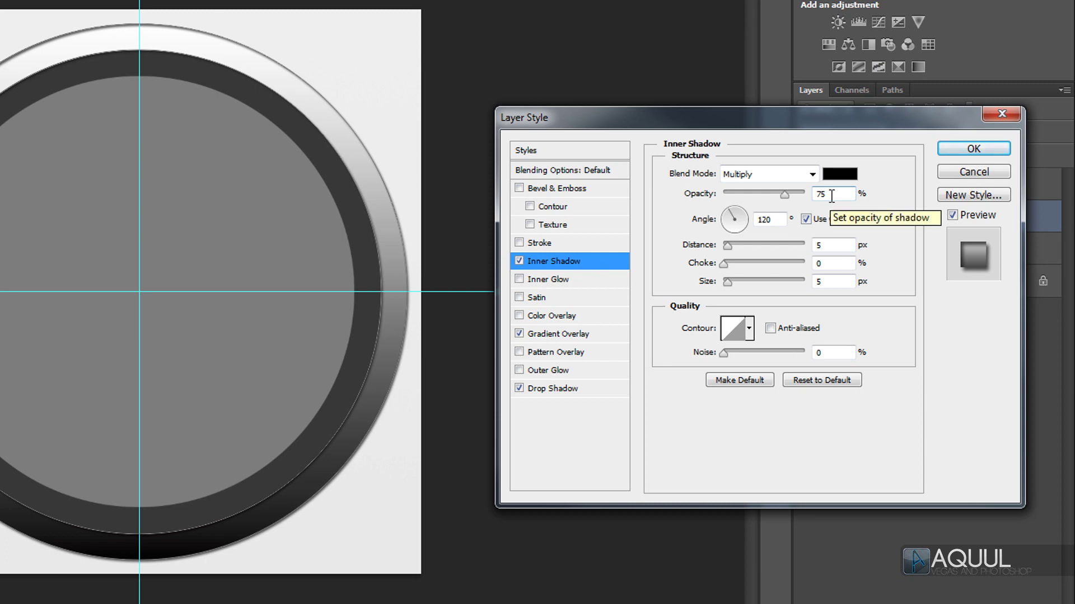
left_click(812, 175)
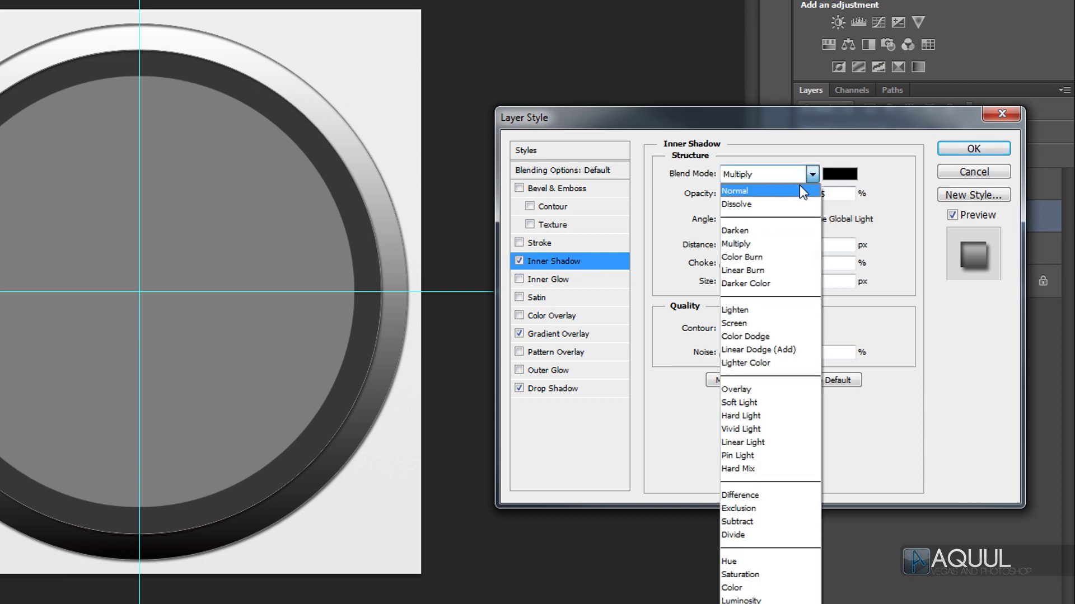
left_click(801, 191)
left_click(839, 175)
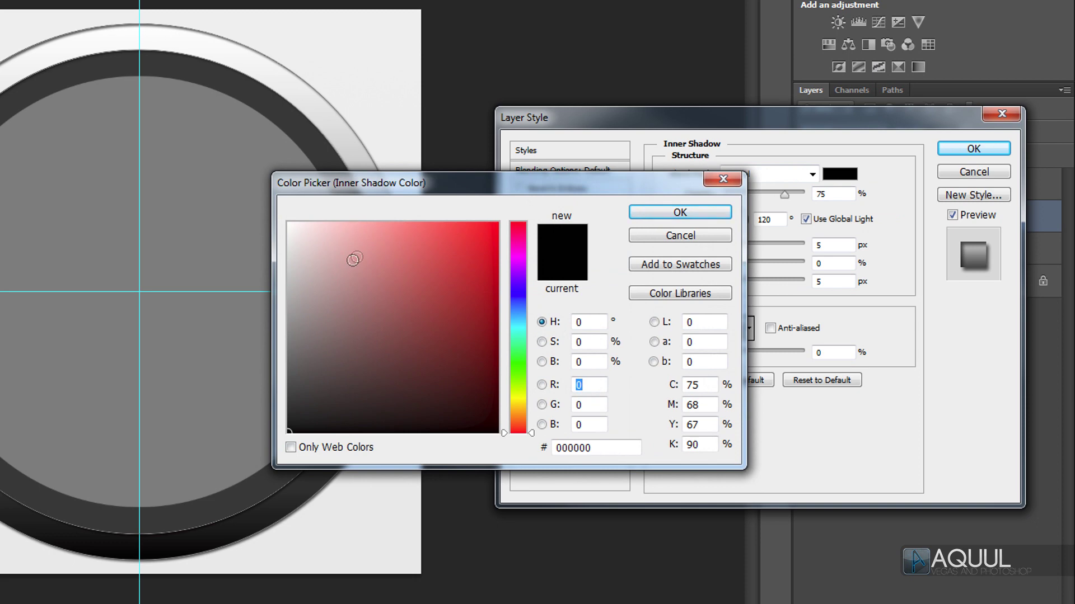
left_click(287, 222)
left_click(680, 213)
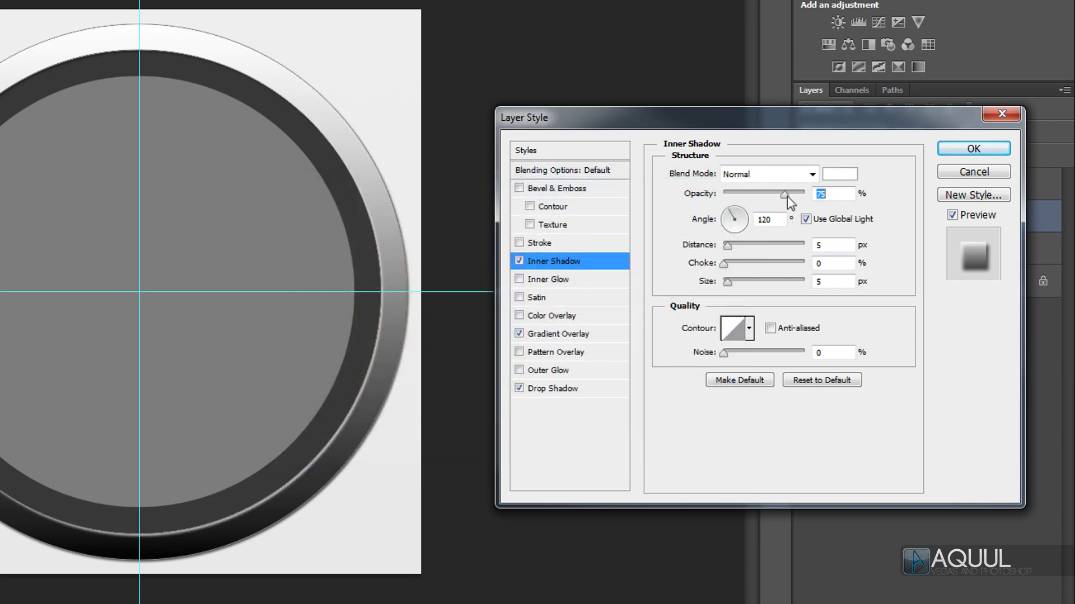
left_click_drag(784, 195, 846, 195)
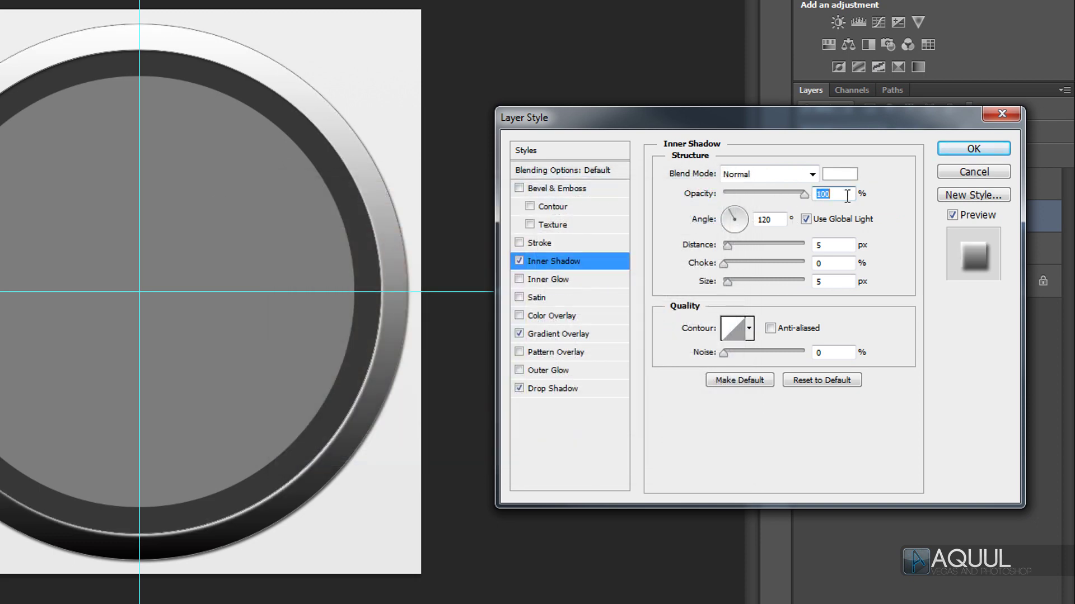
left_click(840, 244)
left_click(838, 279)
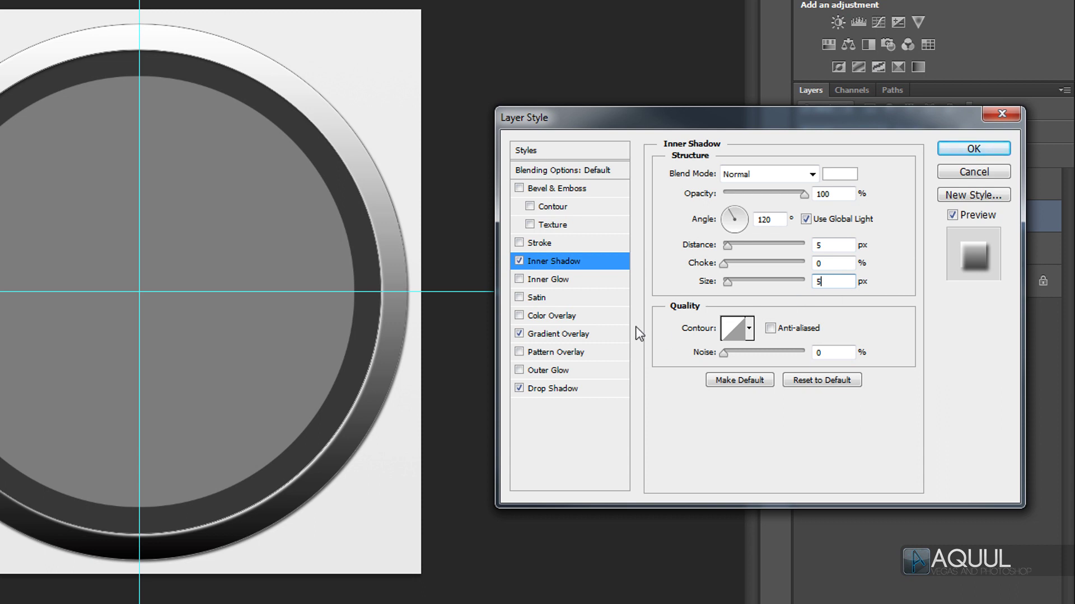
Set the ring's Gradient Overlay to run from light grey d3d3d3 to near-white eeeeee
left_click(559, 334)
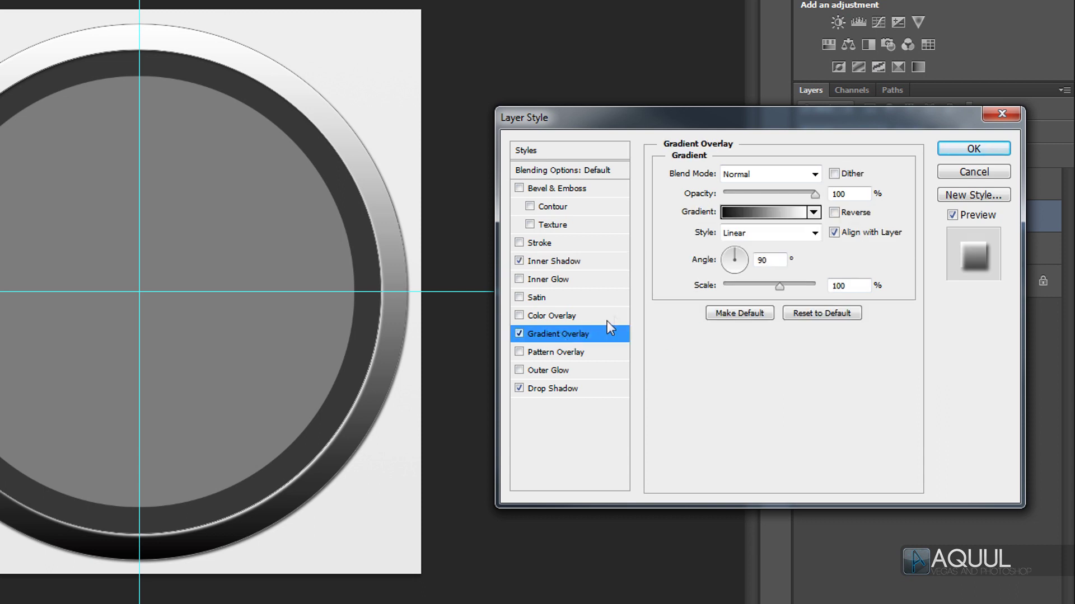
left_click(763, 218)
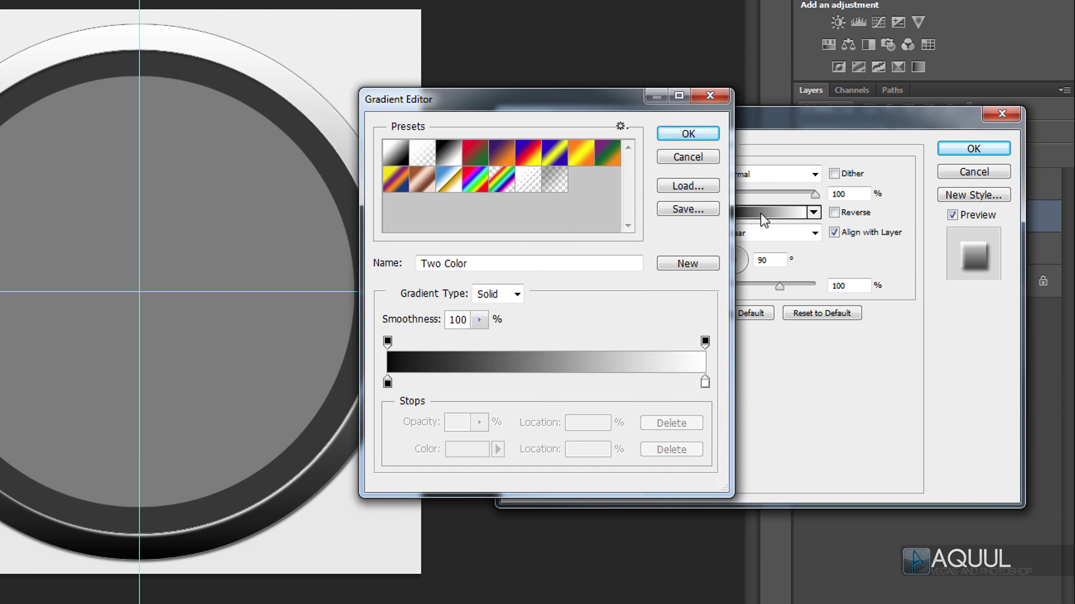
double_click(388, 384)
left_click_drag(288, 270, 289, 258)
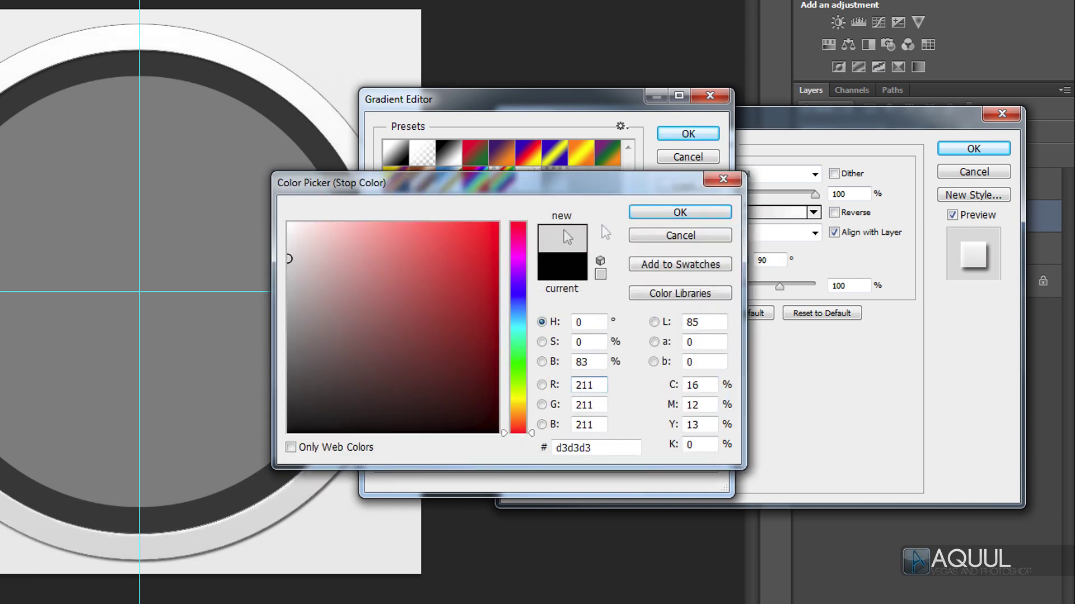
left_click(680, 212)
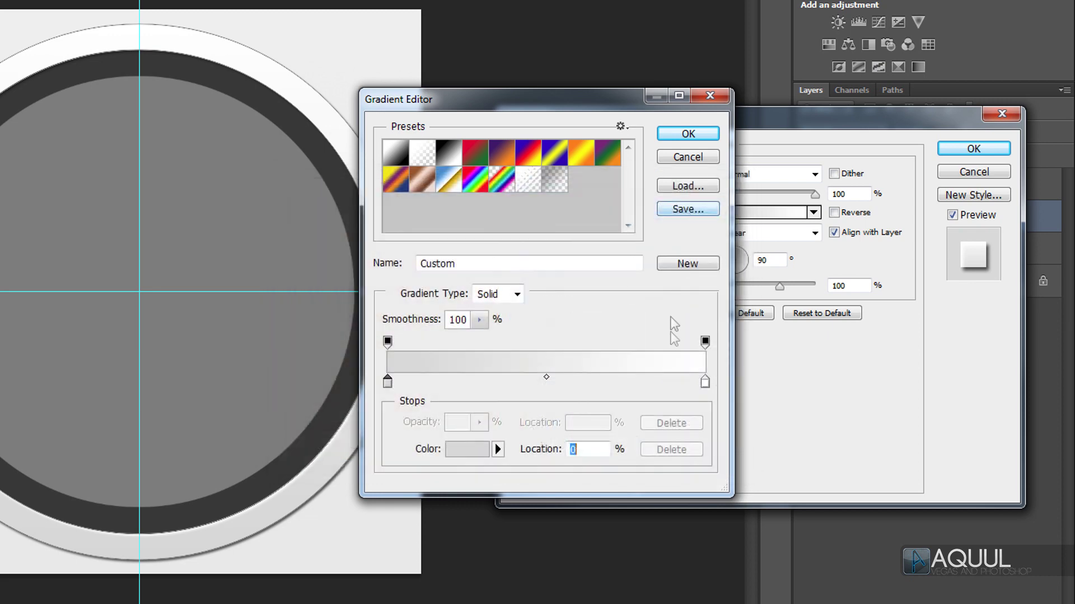
double_click(706, 383)
mouse_move(288, 240)
left_mouse_down()
mouse_move(274, 251)
mouse_move(275, 234)
left_mouse_up()
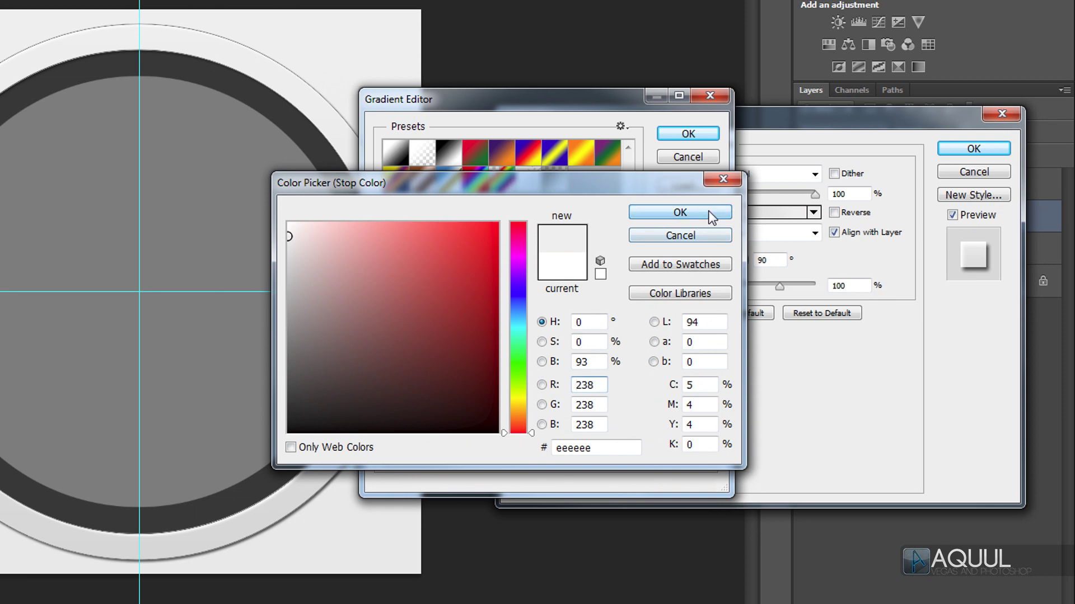
left_click(711, 215)
left_click(706, 136)
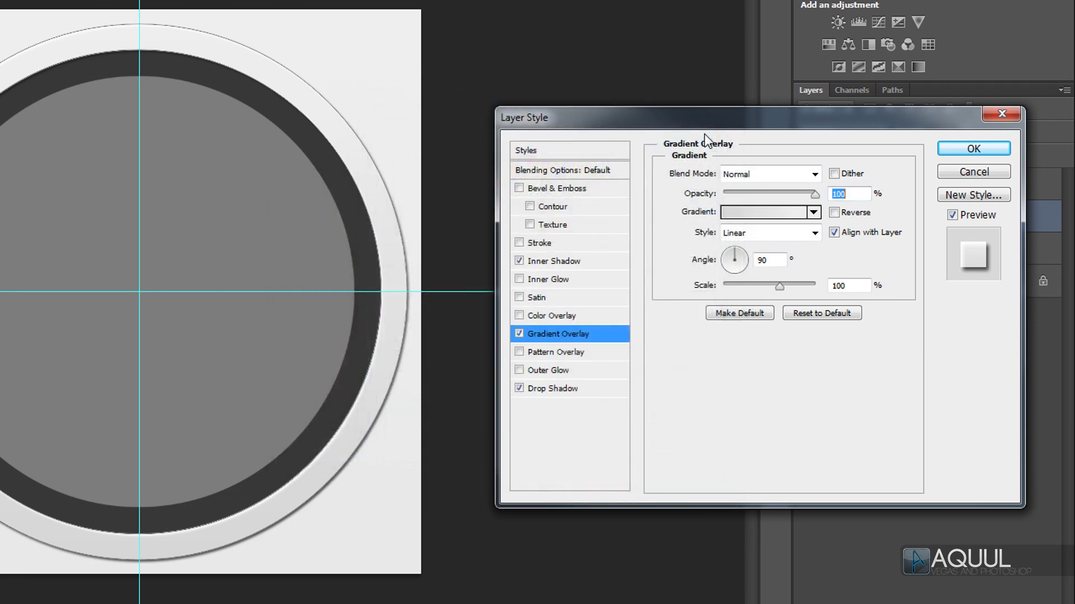
Set the ring's Drop Shadow size to 21 px and apply the layer style
left_click(553, 389)
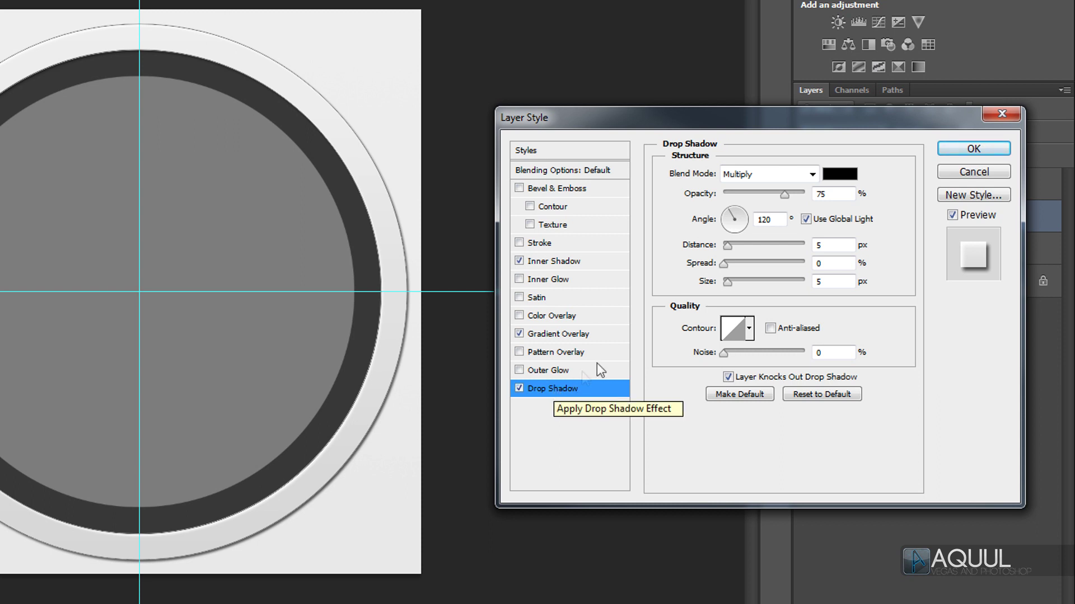
left_click_drag(724, 281, 734, 287)
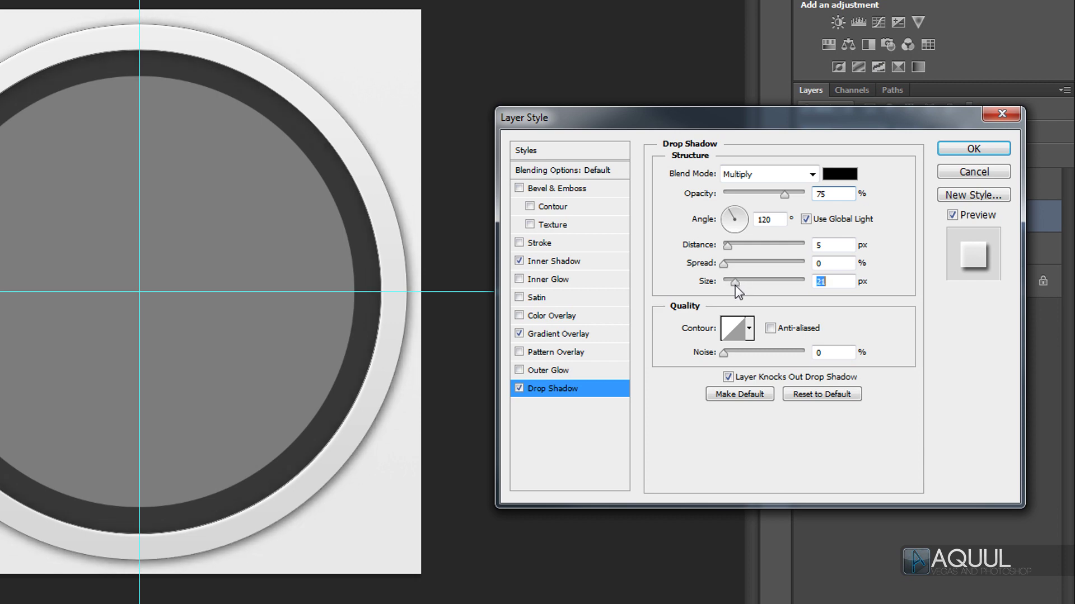
left_click(990, 144)
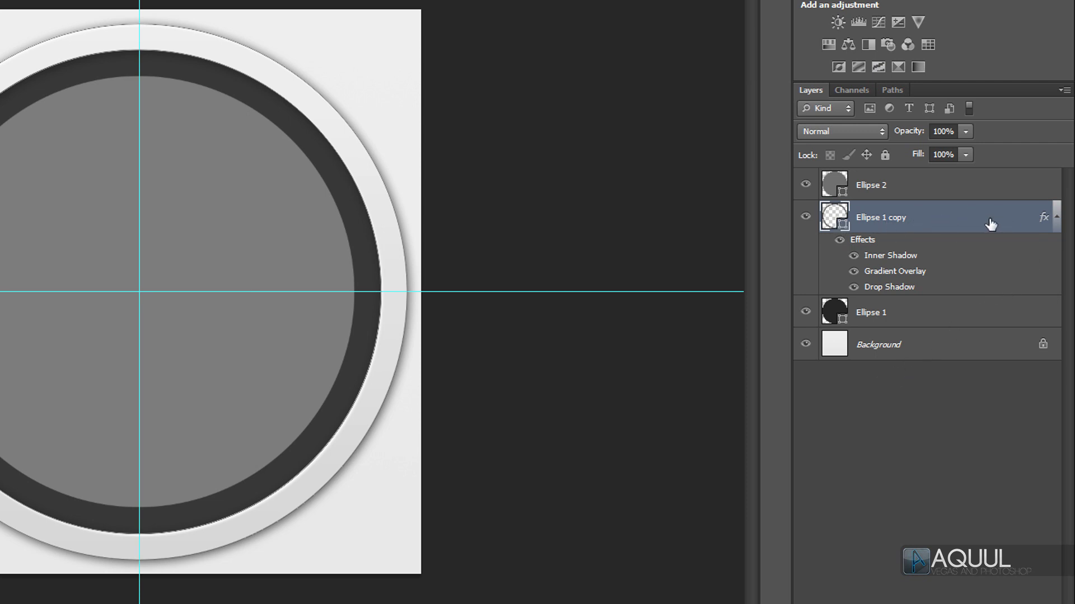
Copy the layer style from Ellipse 1 copy and paste it onto the Ellipse 2 layer
right_click(969, 223)
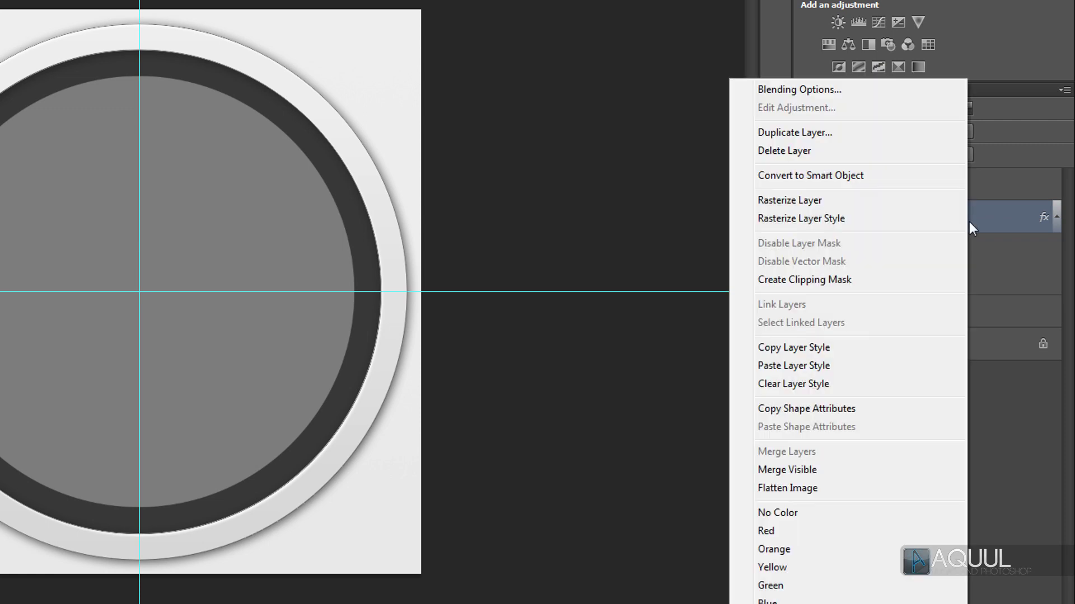
left_click(850, 349)
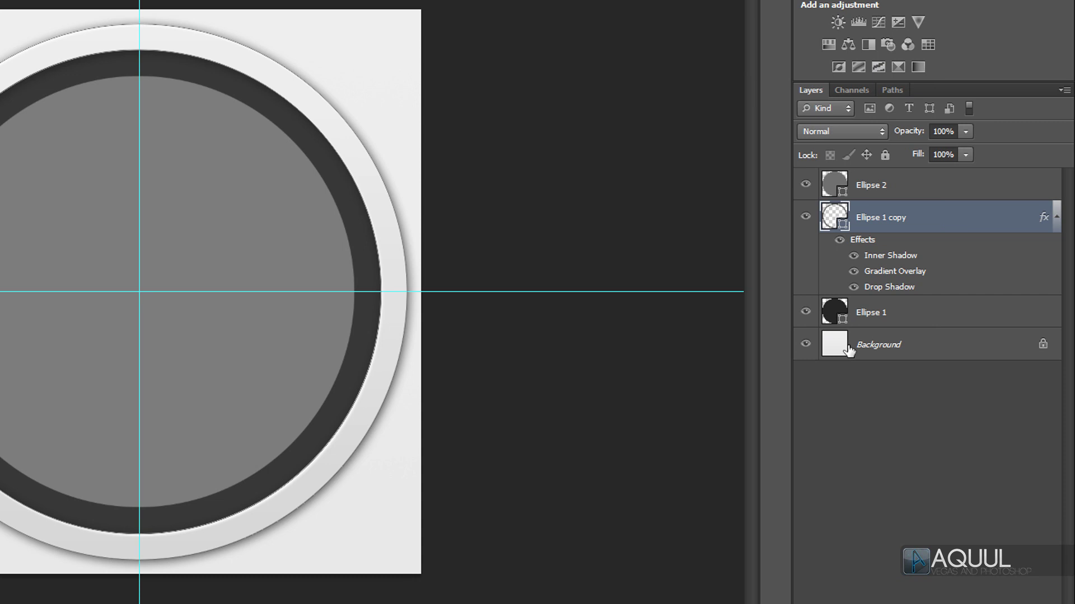
left_click(959, 184)
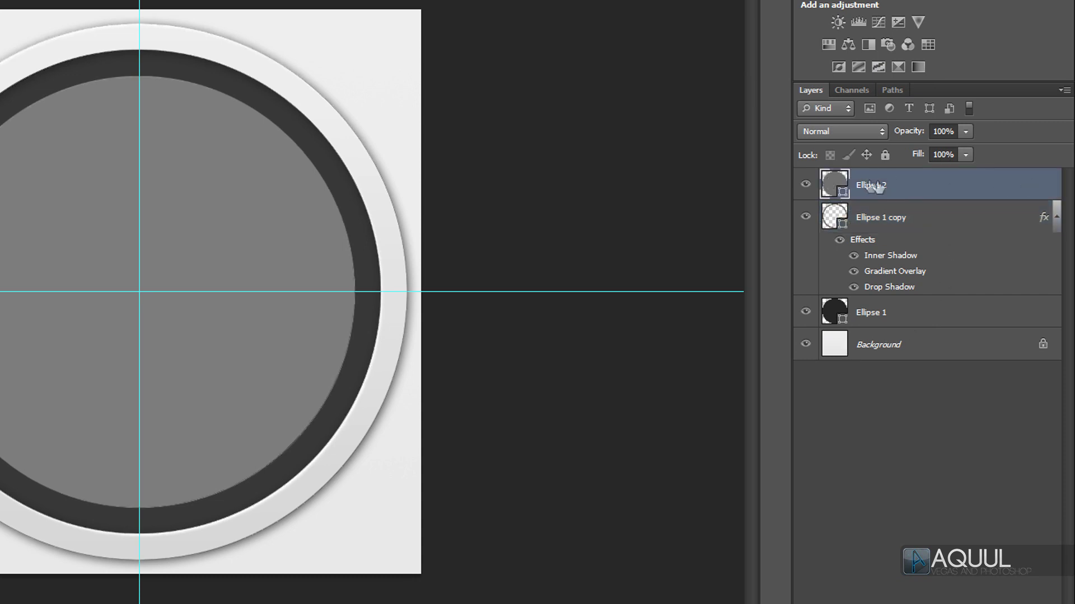
right_click(991, 186)
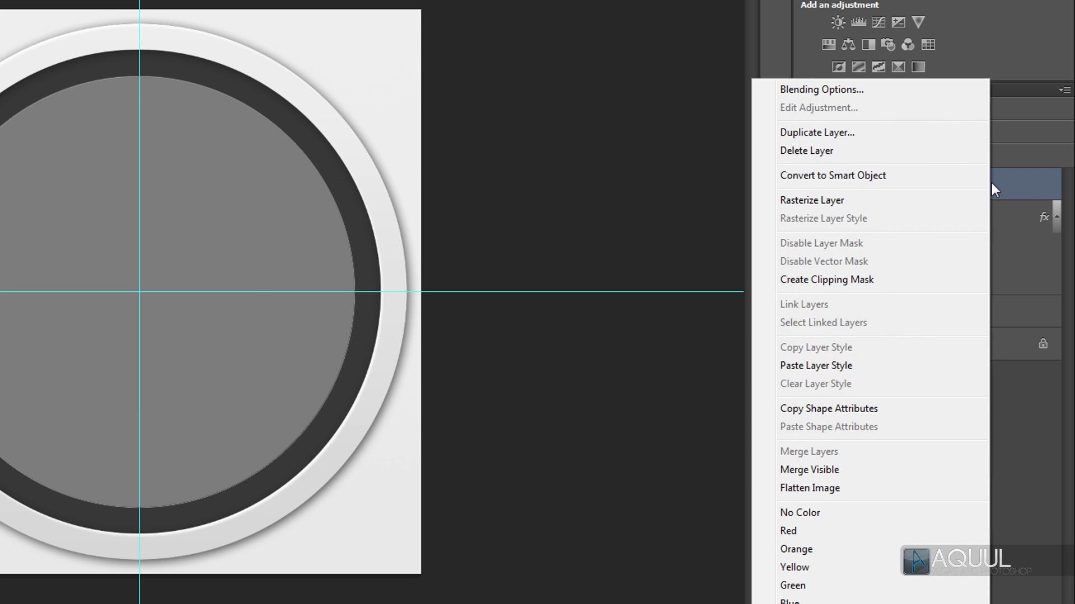
left_click(879, 367)
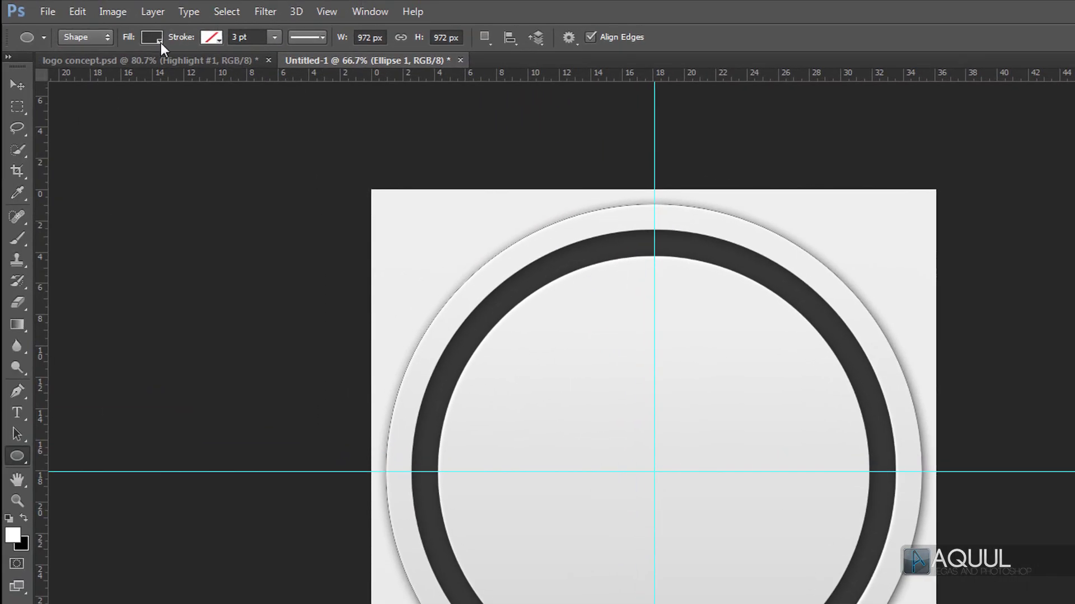
Change the fill of the dark Ellipse 1 circle to light blue
left_click(160, 43)
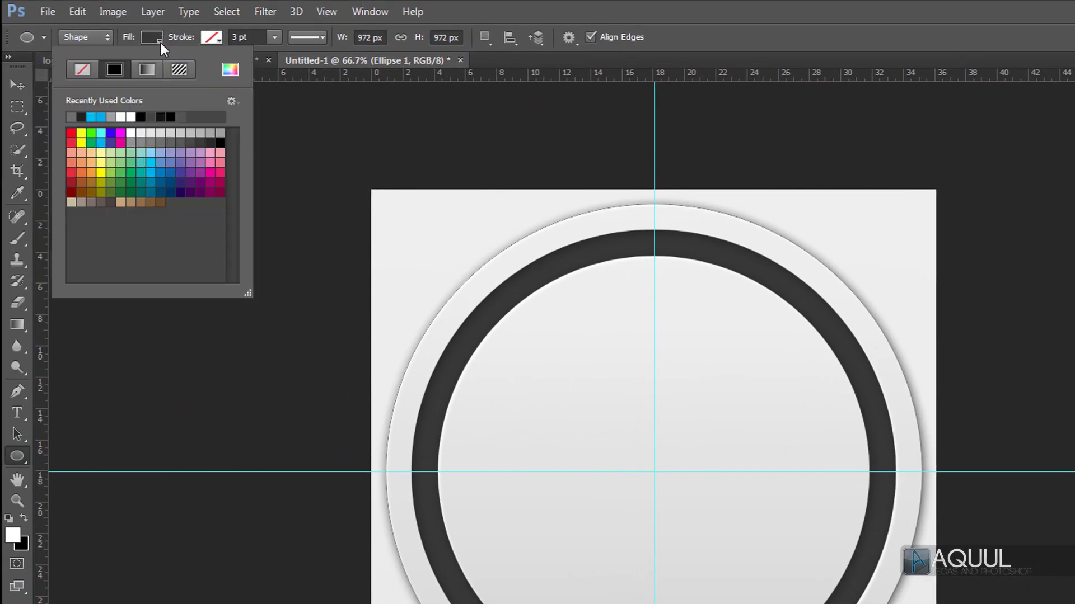
left_click(150, 164)
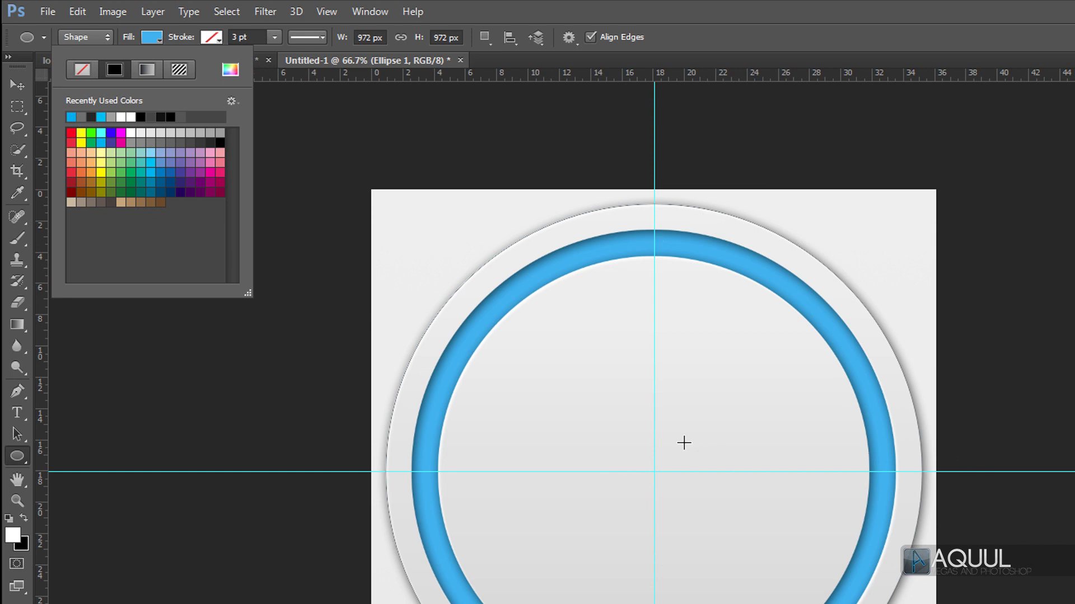
Try a magenta fill on Ellipse 1 and return it to light blue
left_click(212, 172)
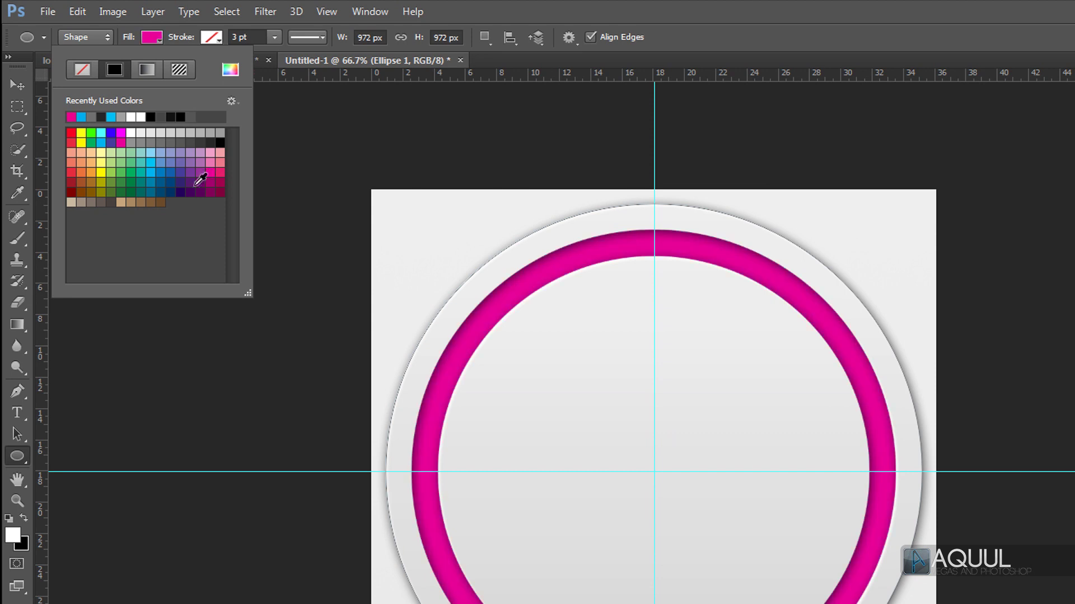
left_click(186, 202)
left_click(953, 319)
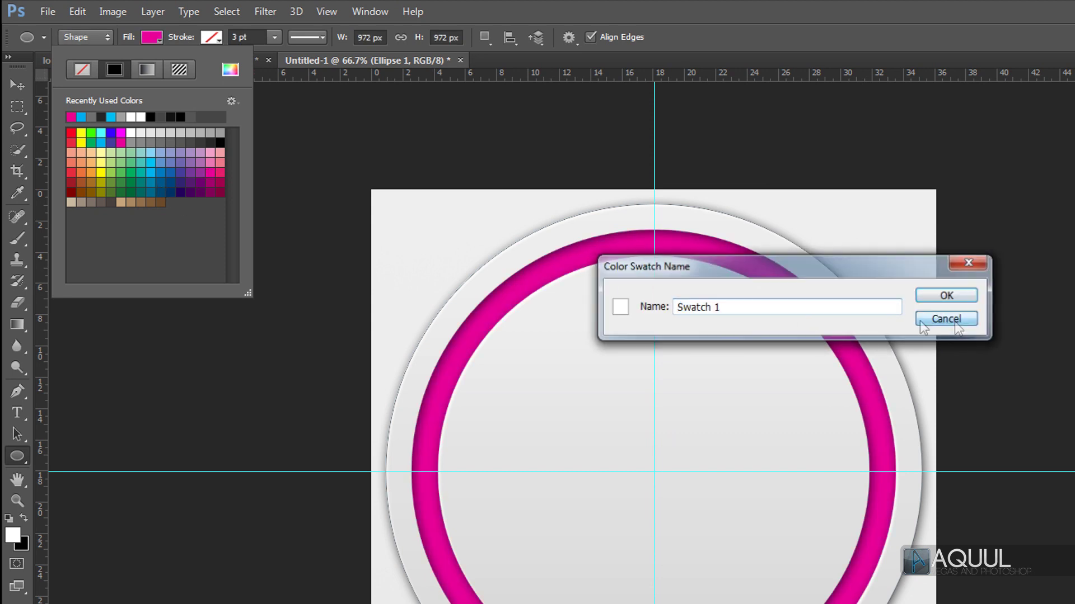
left_click(150, 165)
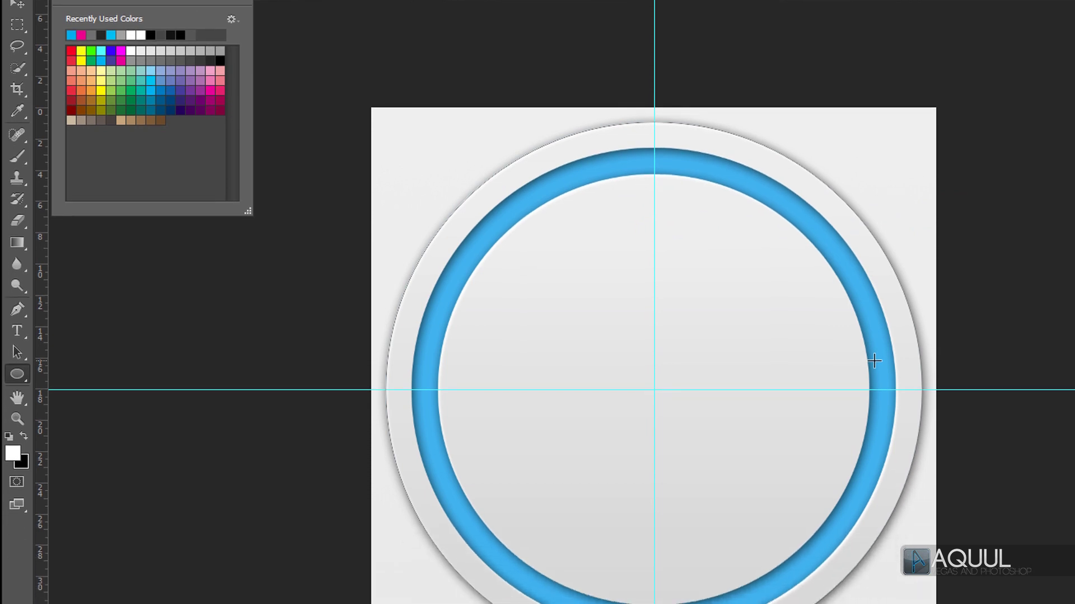
Start a horizontal type mask near the canvas's upper-left corner with the text "D3"
left_click(21, 335)
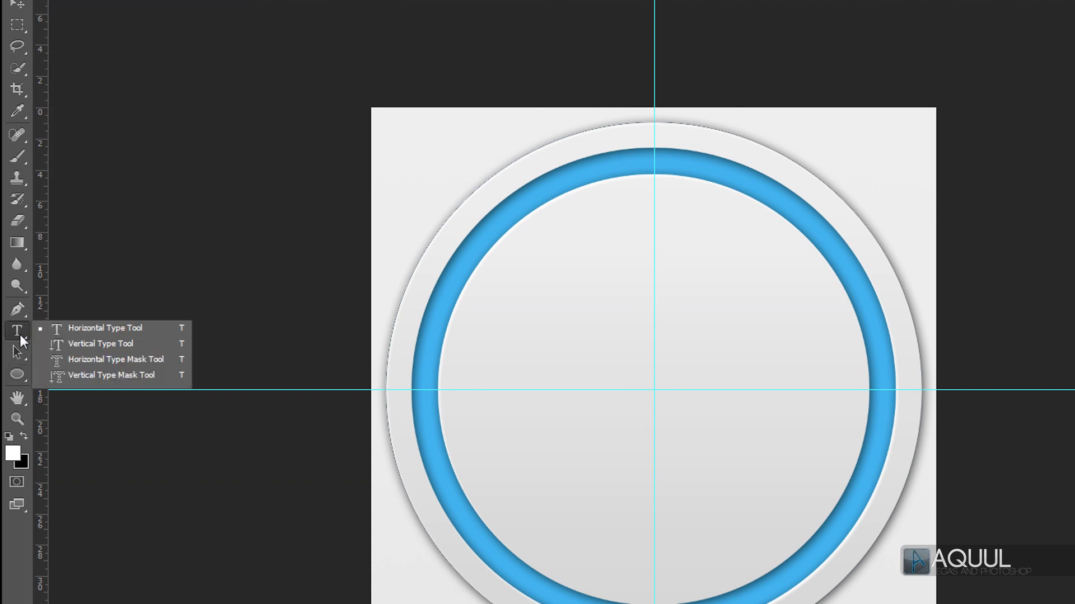
left_click(157, 358)
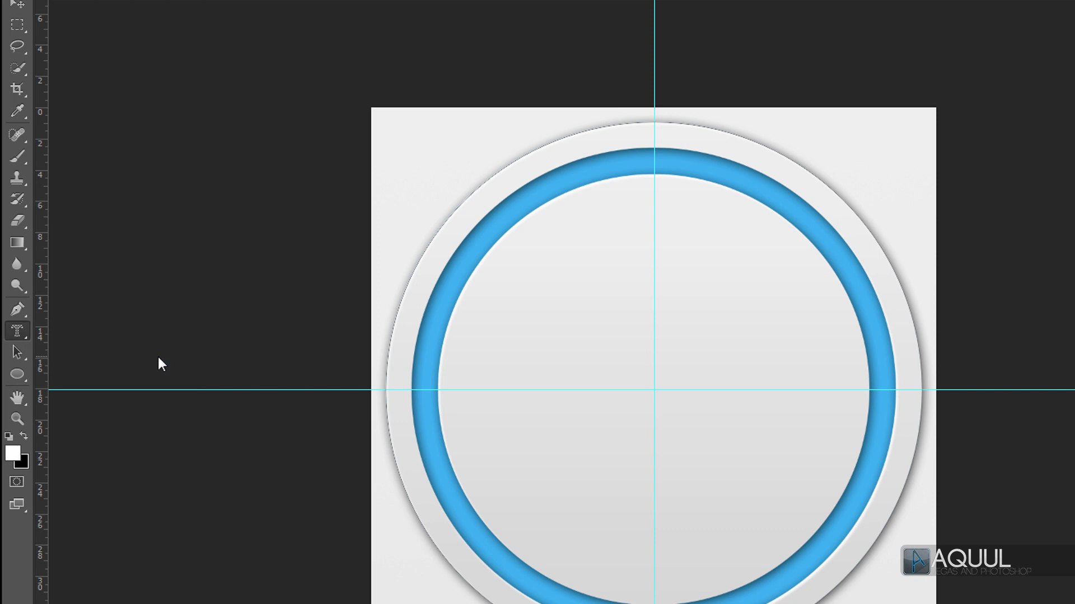
left_click(387, 253)
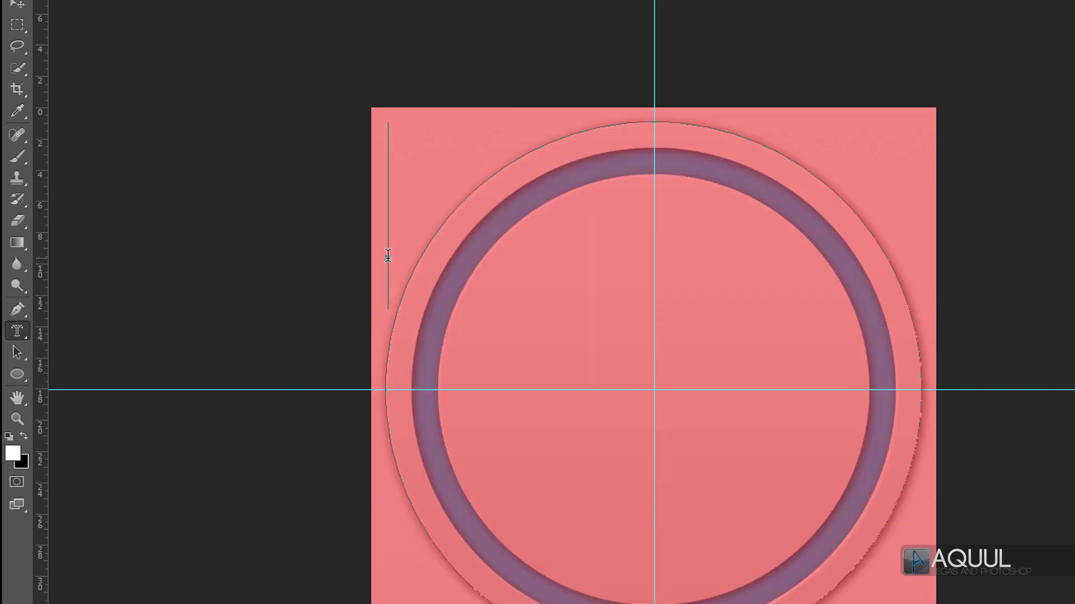
type("D3")
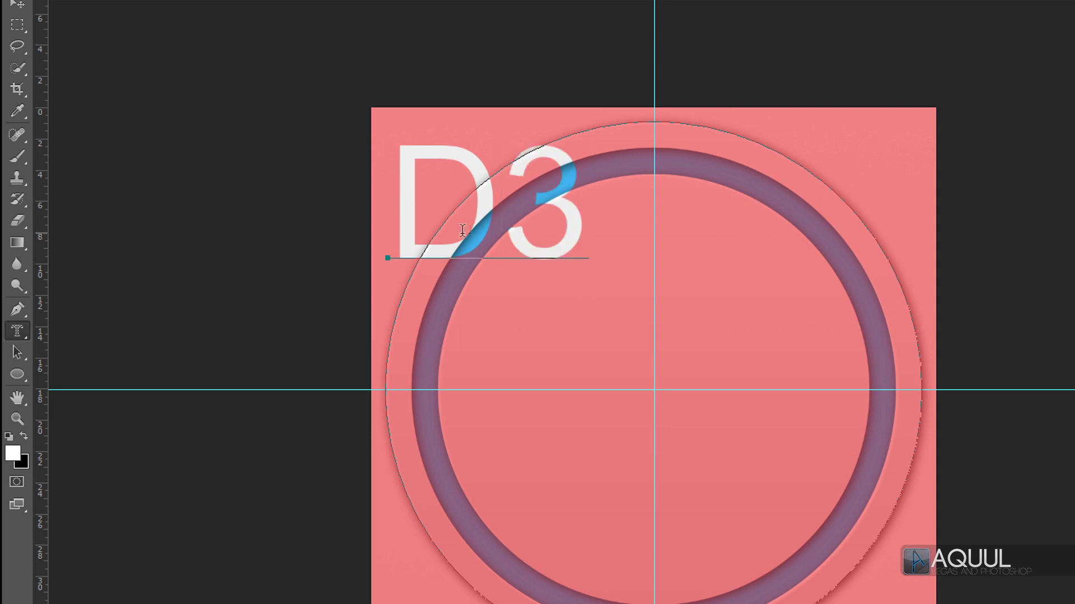
Set the D3 mask text's font to Dodger Condensed and enlarge it to nearly the inner circle's width
key("ctrl+a")
left_click(139, 37)
type("Dodger Co")
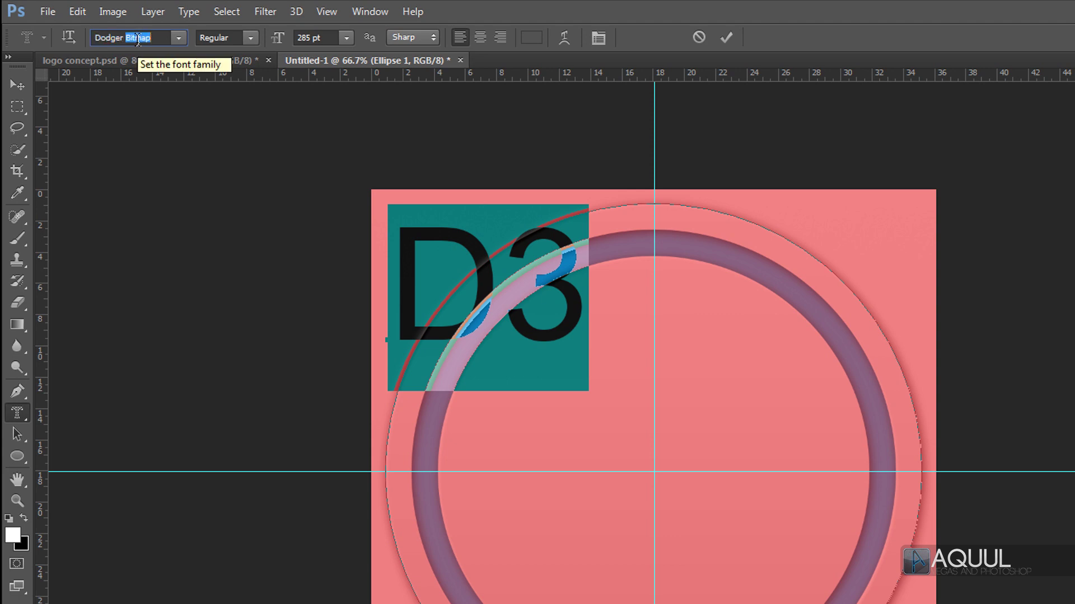
key("Return")
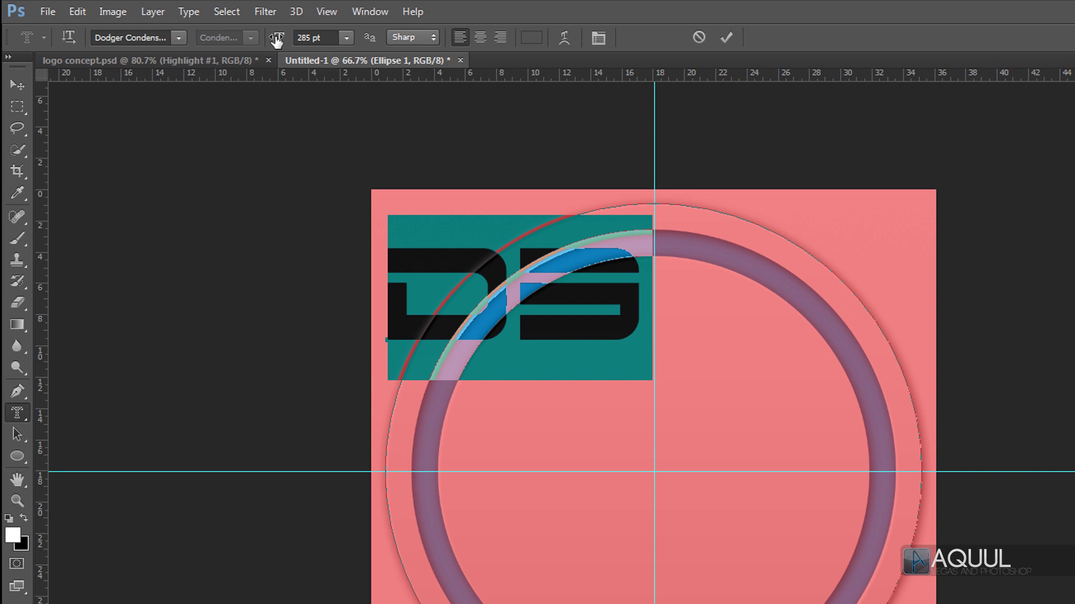
left_click_drag(276, 40, 427, 38)
Centre the D3 mask text on the guides, scale it up slightly past the inner circle's edges, and convert it to a selection
left_click_drag(741, 318, 786, 495)
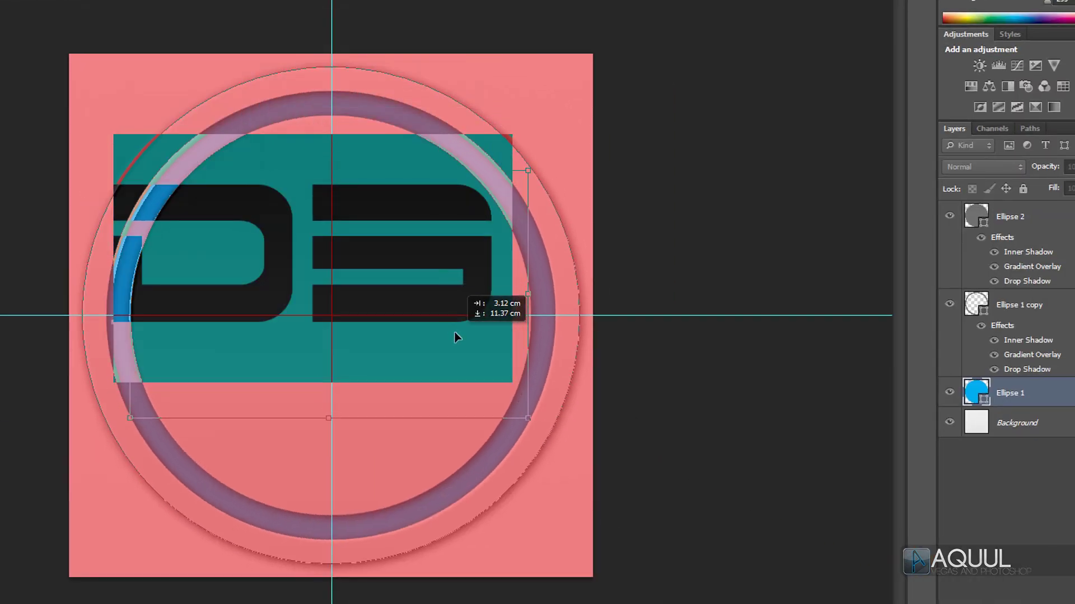
left_click_drag(454, 336, 460, 362)
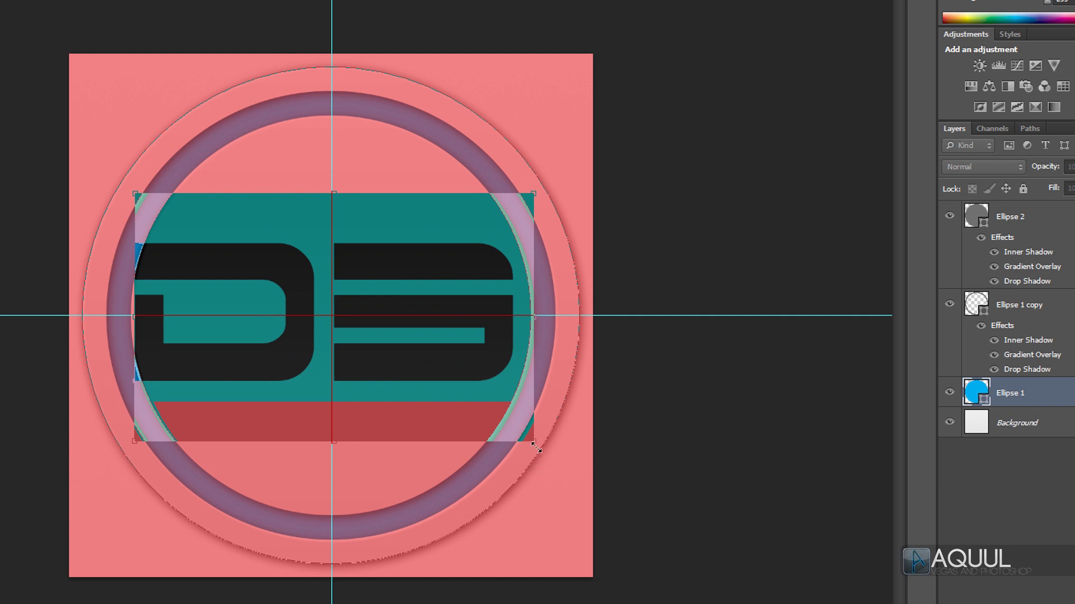
left_click_drag(535, 446, 561, 459)
left_click_drag(307, 353, 302, 353)
left_click_drag(431, 432, 439, 441)
key("q")
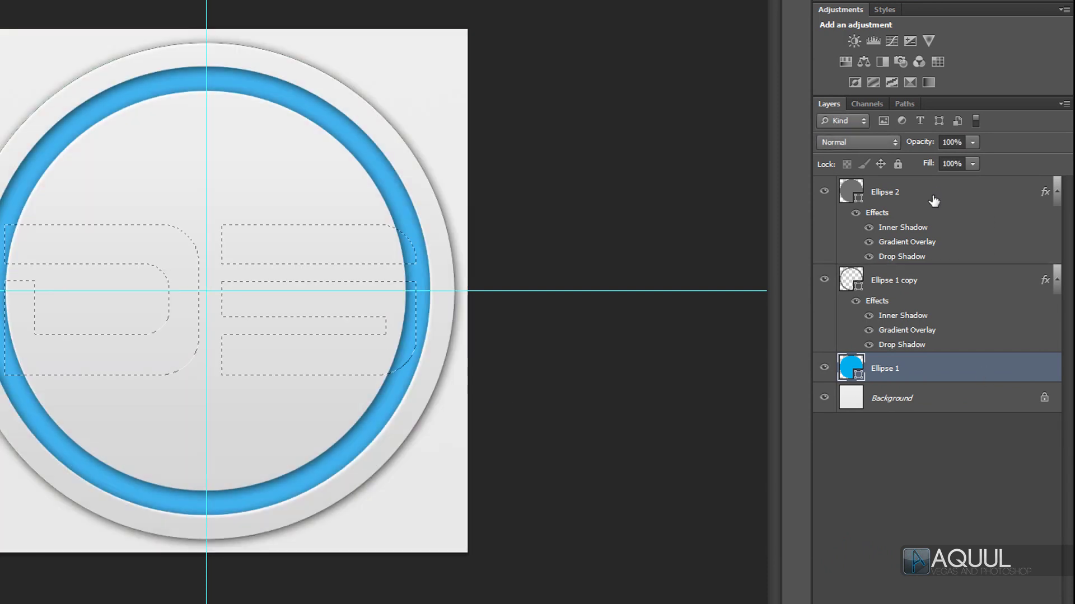
Add a layer mask to Ellipse 2 that cuts out the D3 selection, and unlink the mask from the shape
left_click(932, 201)
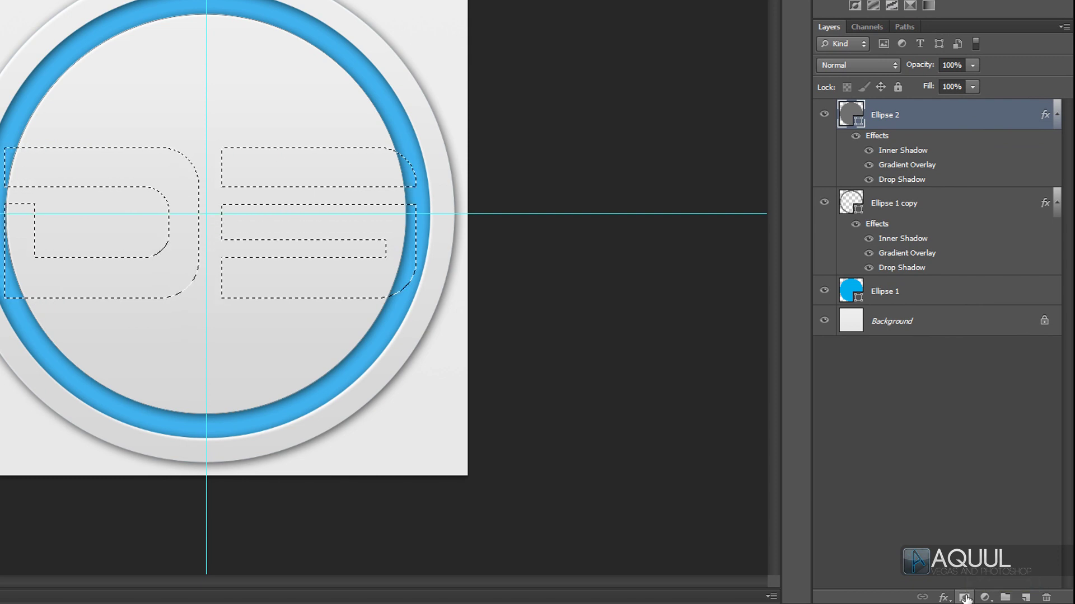
left_click(964, 598)
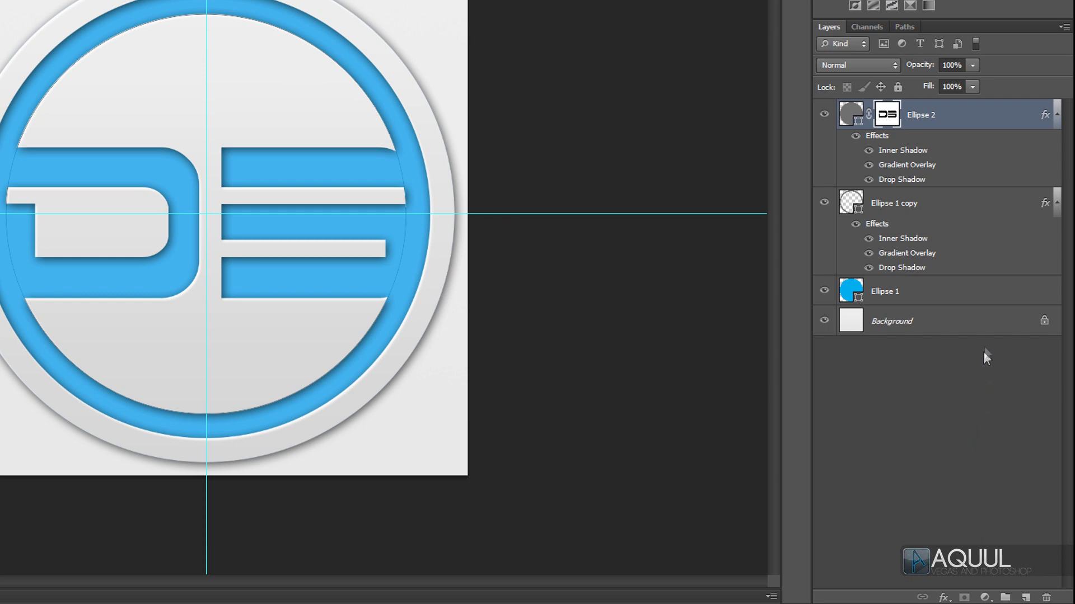
left_click(867, 117)
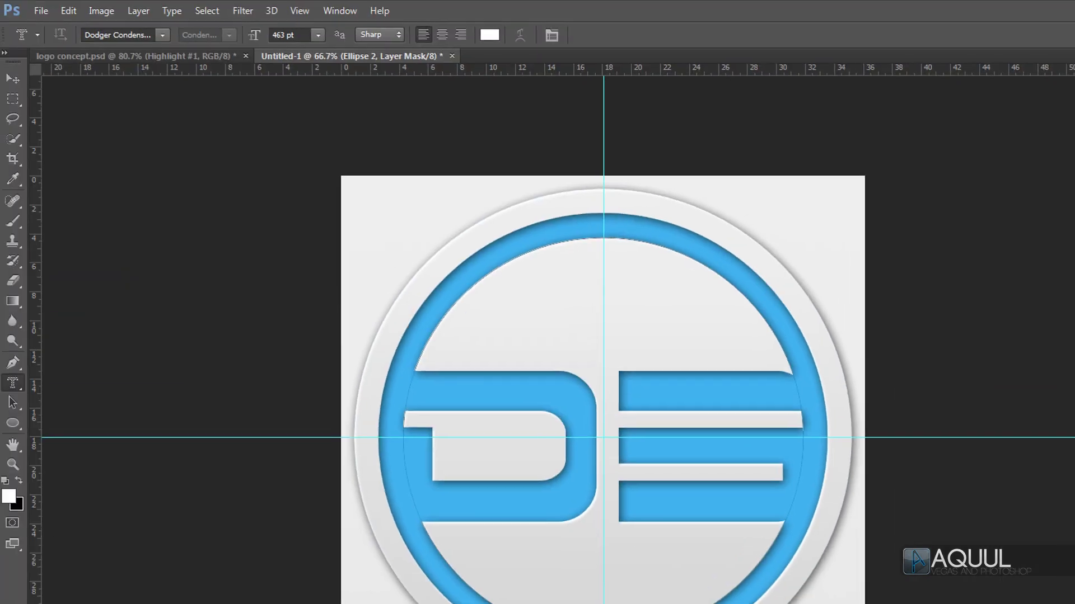
Shift the D3 cut-out in the Ellipse 2 mask slightly left and nudge it right to centre it on the vertical guide
left_click(13, 80)
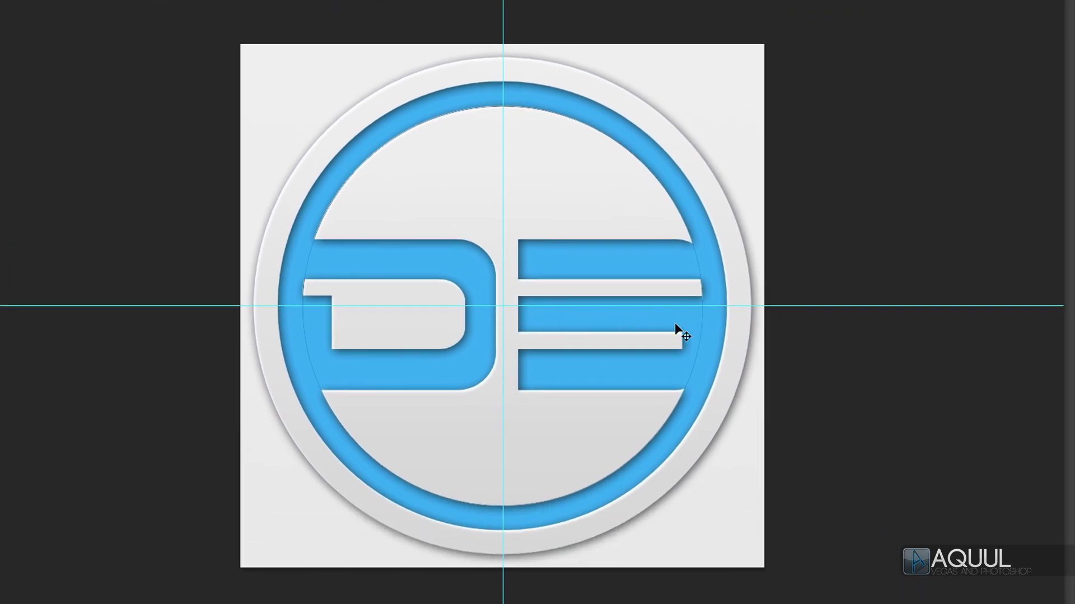
left_click_drag(675, 324, 672, 324)
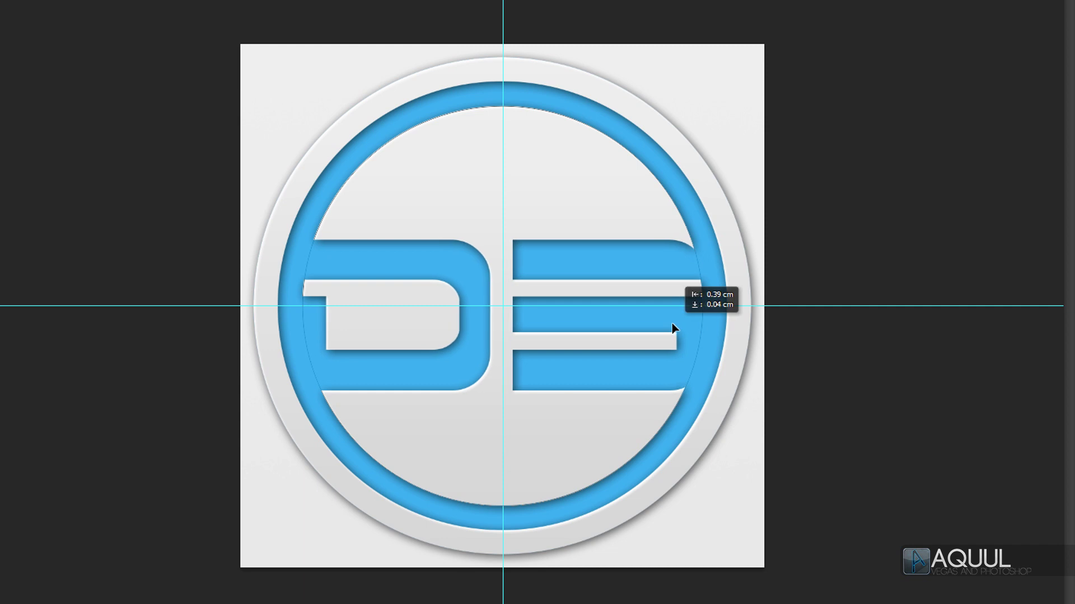
left_click_drag(672, 324, 673, 324)
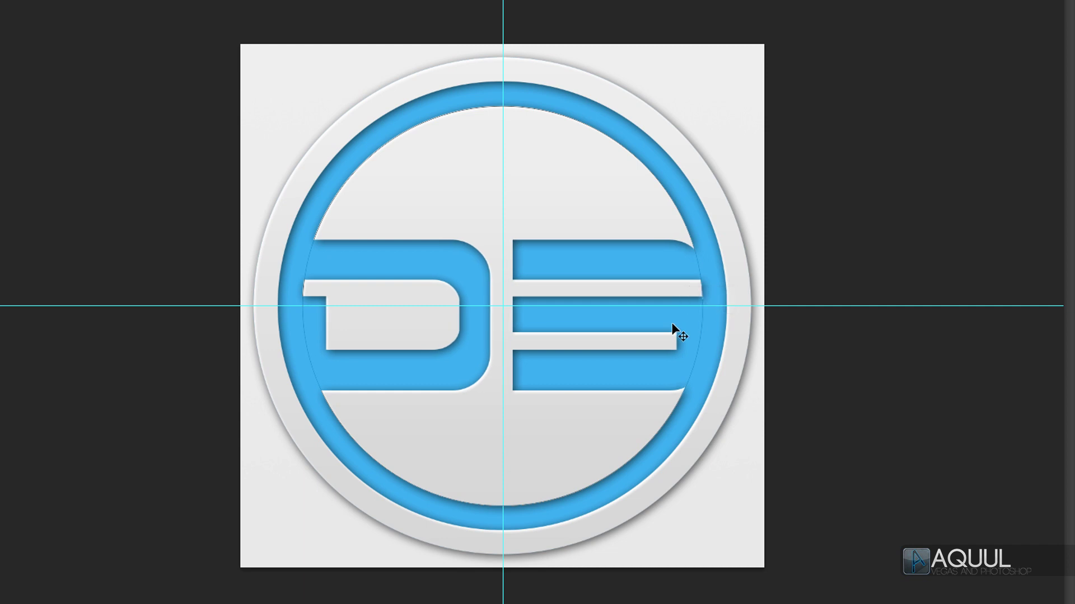
key("a")
key("Right")
key("Right")
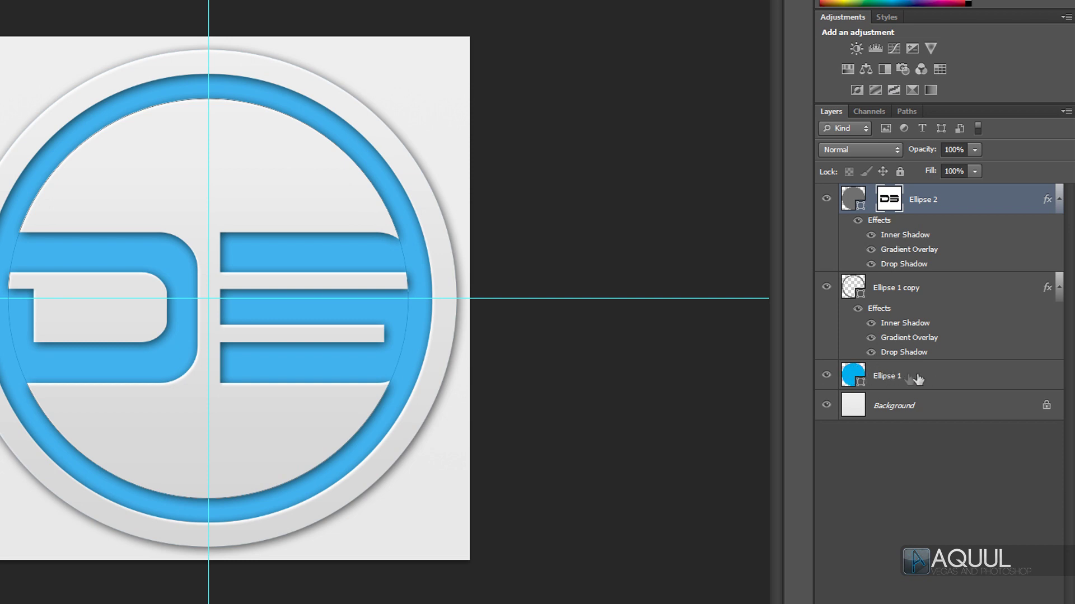
Load the outline of Ellipse 1 as a selection and create a new layer directly above Ellipse 1
left_click(853, 373, "ctrl")
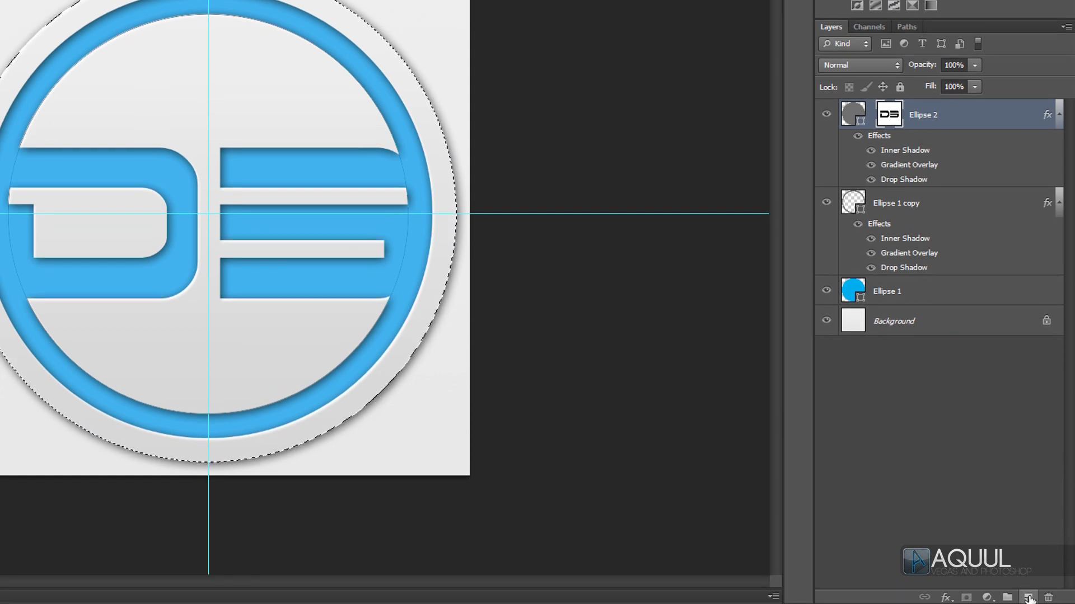
left_click(1029, 598)
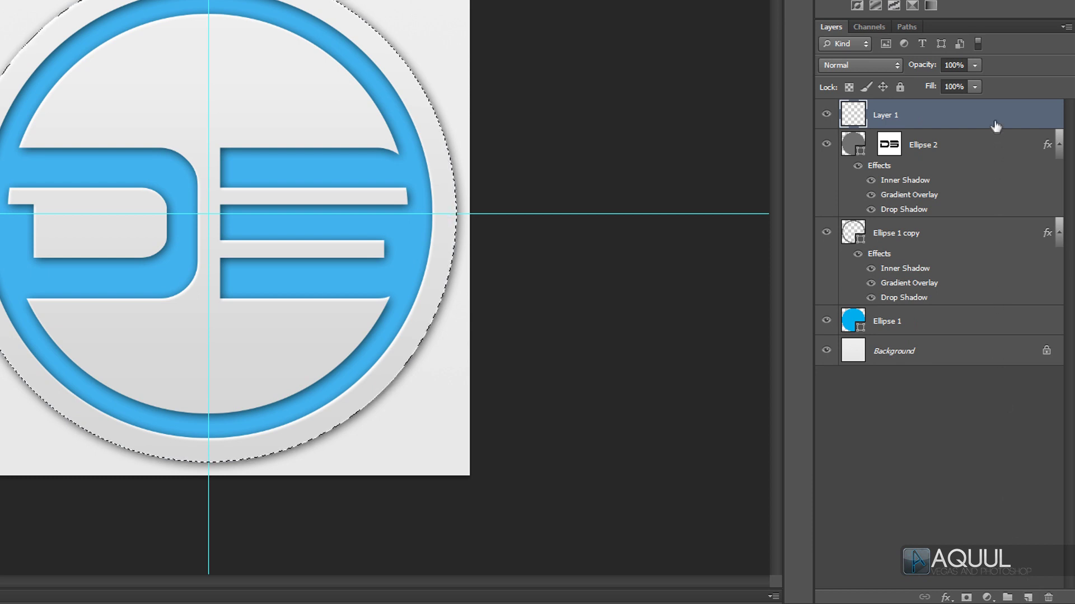
left_click_drag(996, 115, 985, 281)
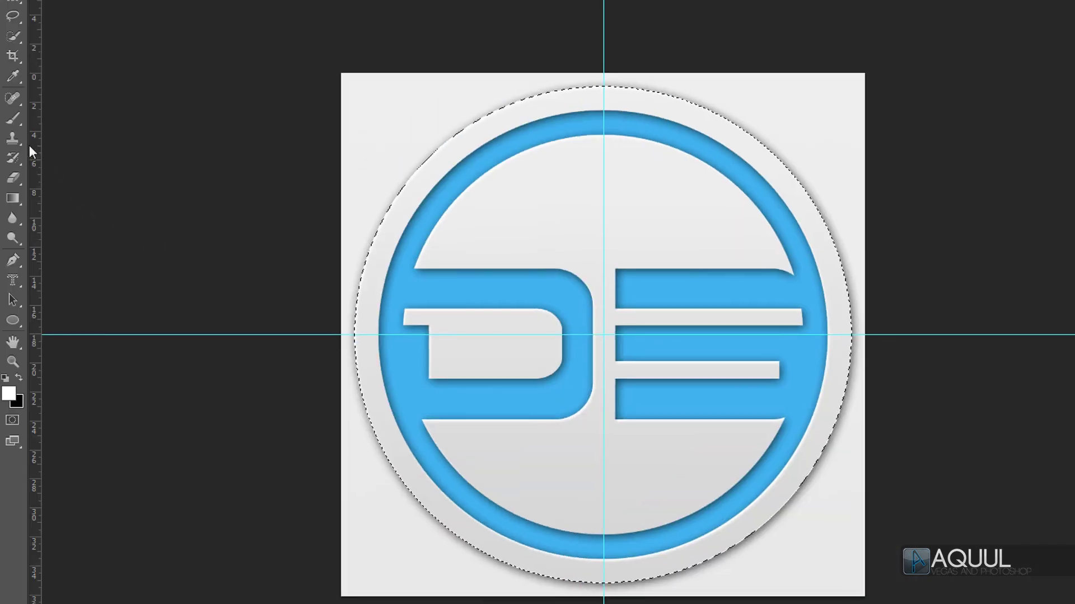
Paint a white glow on Layer 1 over the lower part of the 3 with a large, soft Brush tool
right_click(11, 115)
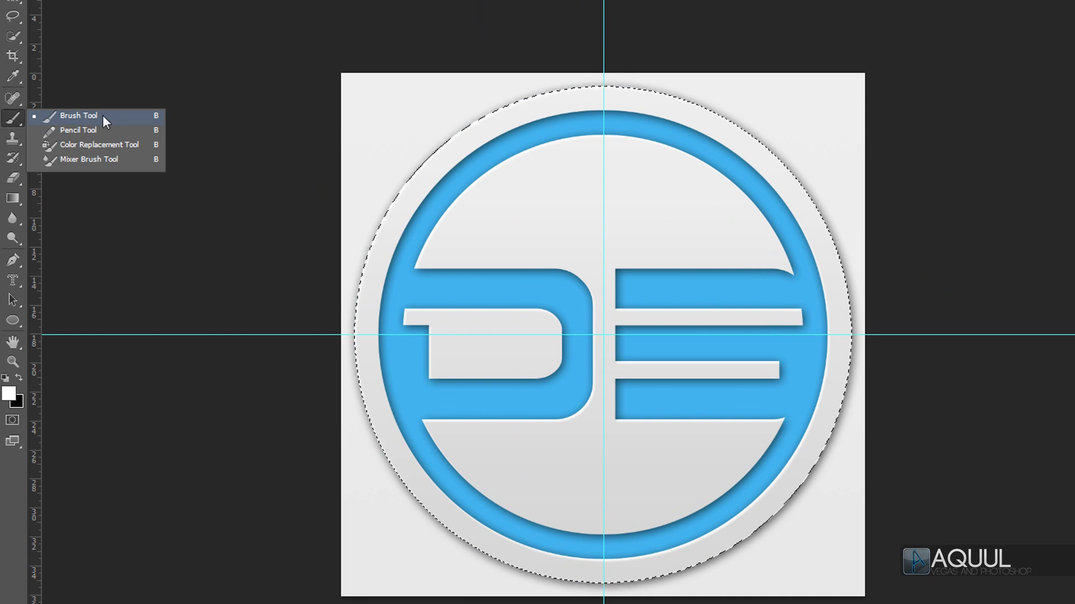
left_click(78, 115)
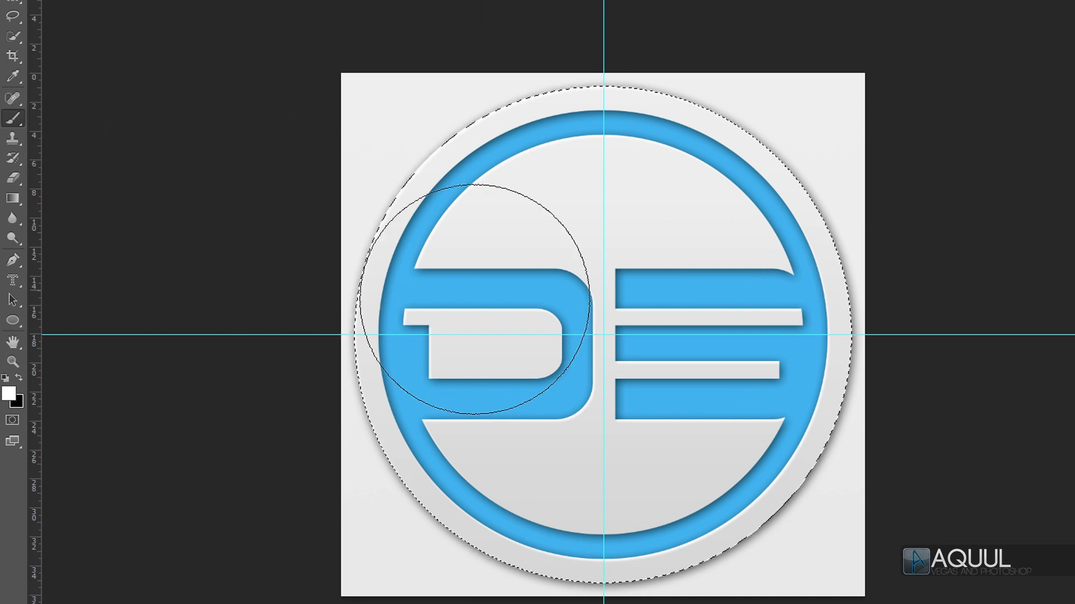
right_click(591, 307, "alt")
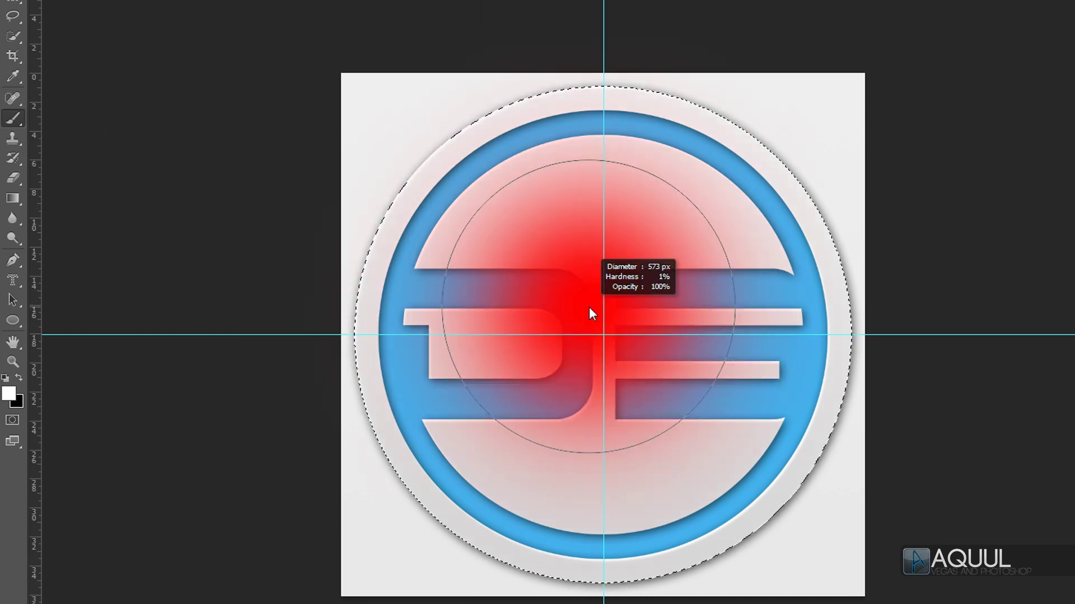
mouse_move(589, 306)
left_mouse_down()
mouse_move(799, 304)
mouse_move(498, 288)
mouse_move(589, 288)
mouse_move(562, 287)
mouse_move(591, 253)
left_mouse_up()
mouse_move(604, 115)
left_mouse_down()
mouse_move(576, 568)
mouse_move(602, 196)
mouse_move(558, 217)
mouse_move(604, 211)
left_mouse_up()
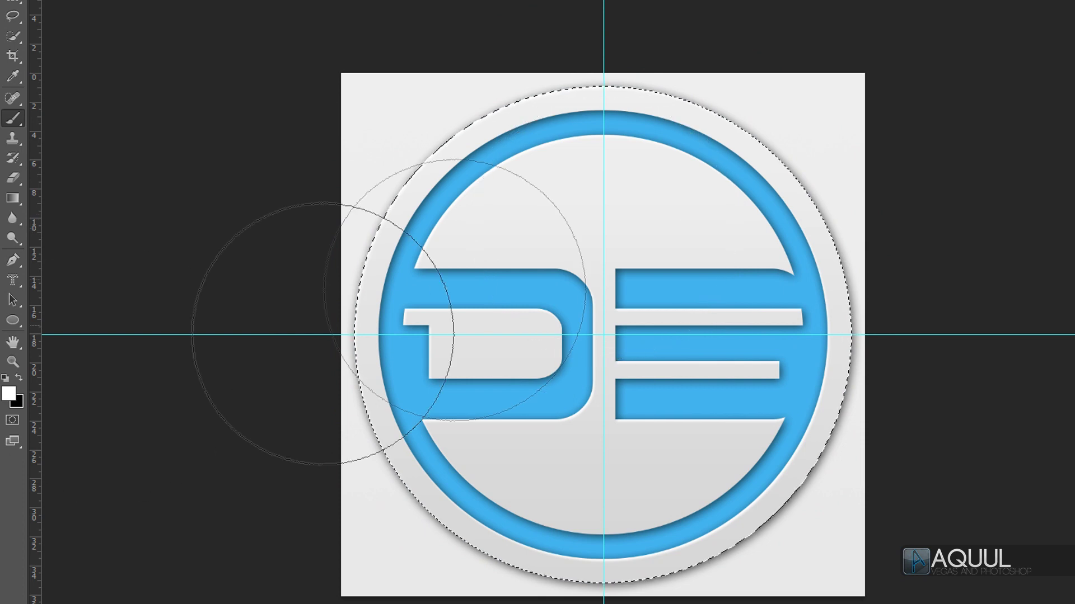
key("i")
left_click(9, 395)
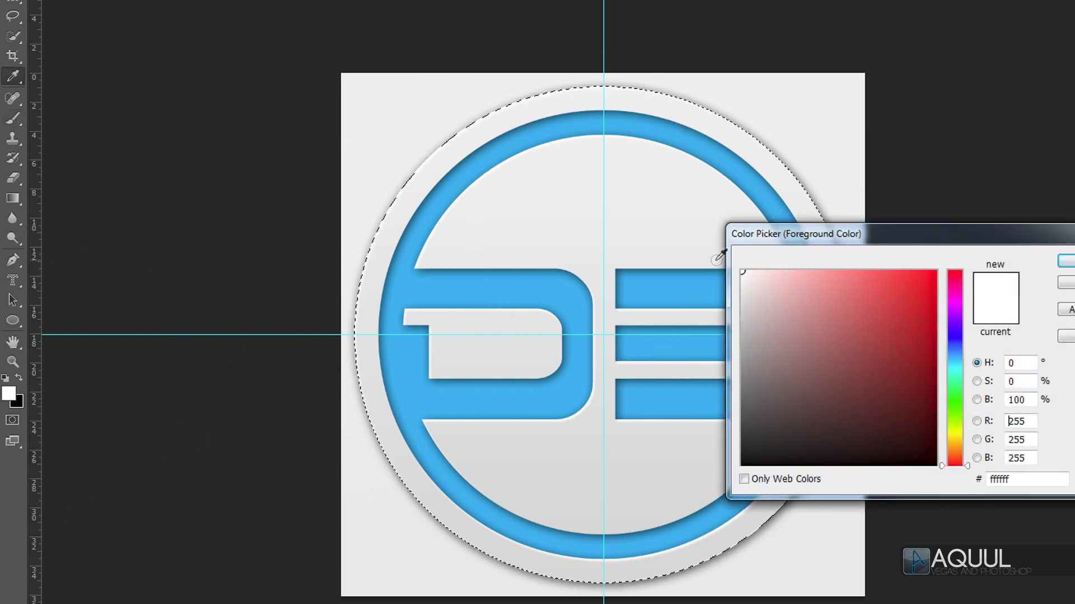
key("Return")
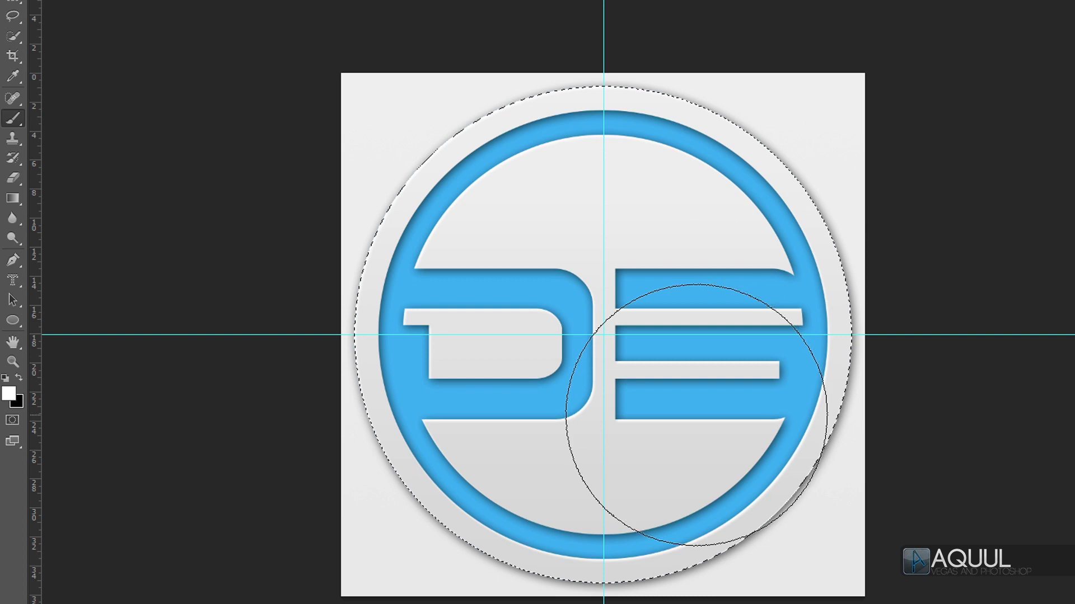
left_click(682, 403)
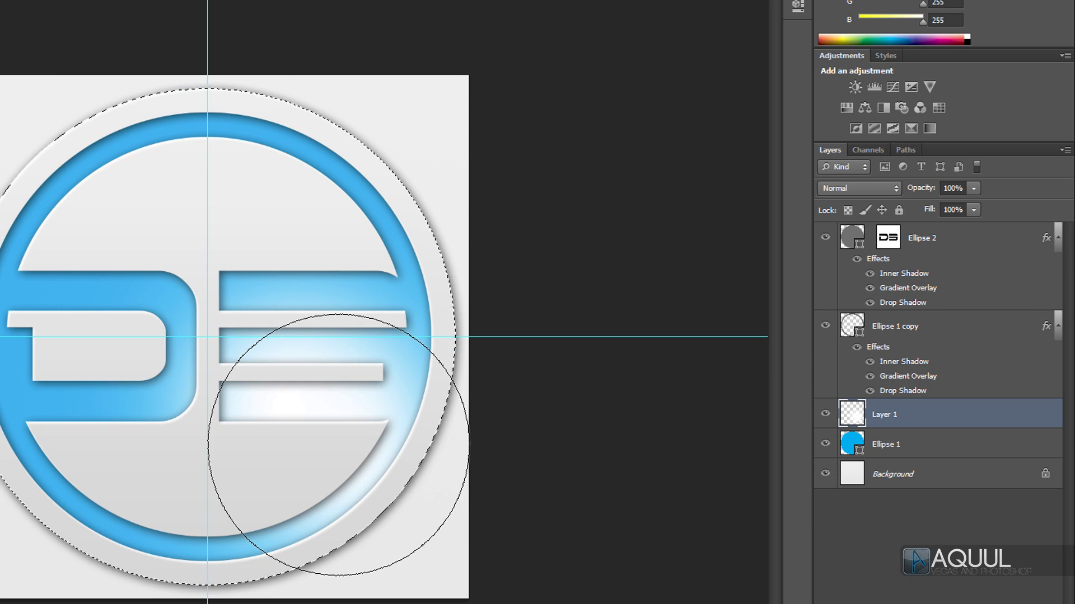
Set Layer 1 to the Overlay blend mode with 67% opacity
left_click(874, 190)
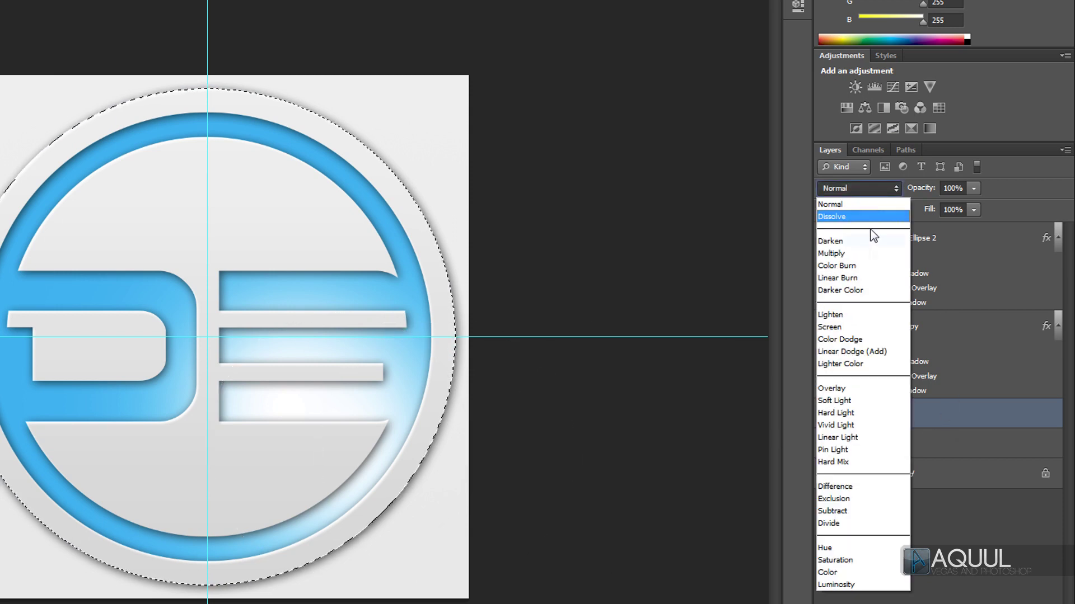
left_click(859, 386)
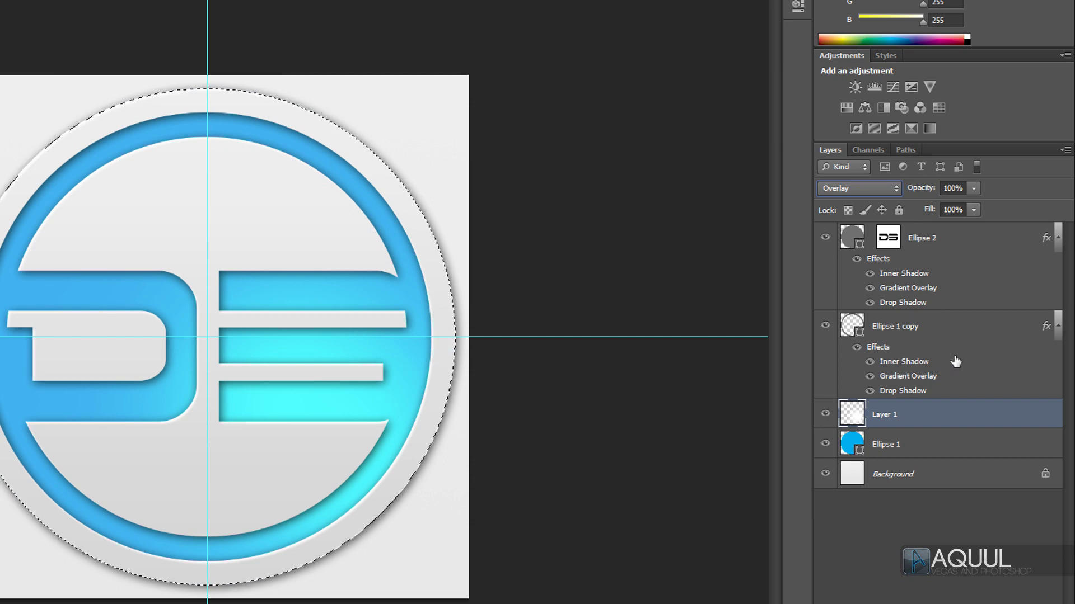
left_click_drag(931, 193, 913, 194)
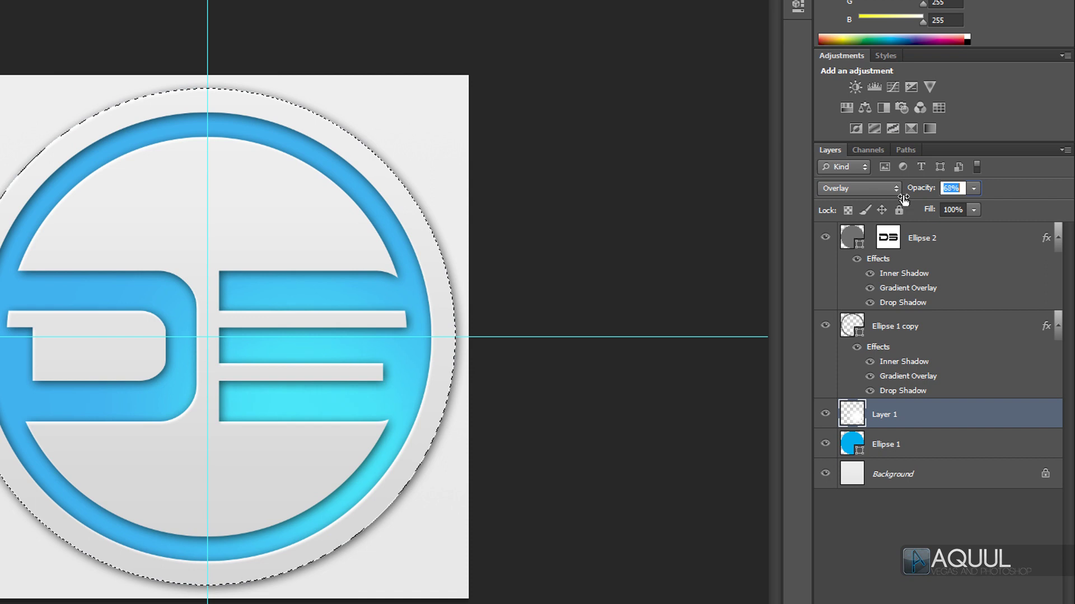
key("Return")
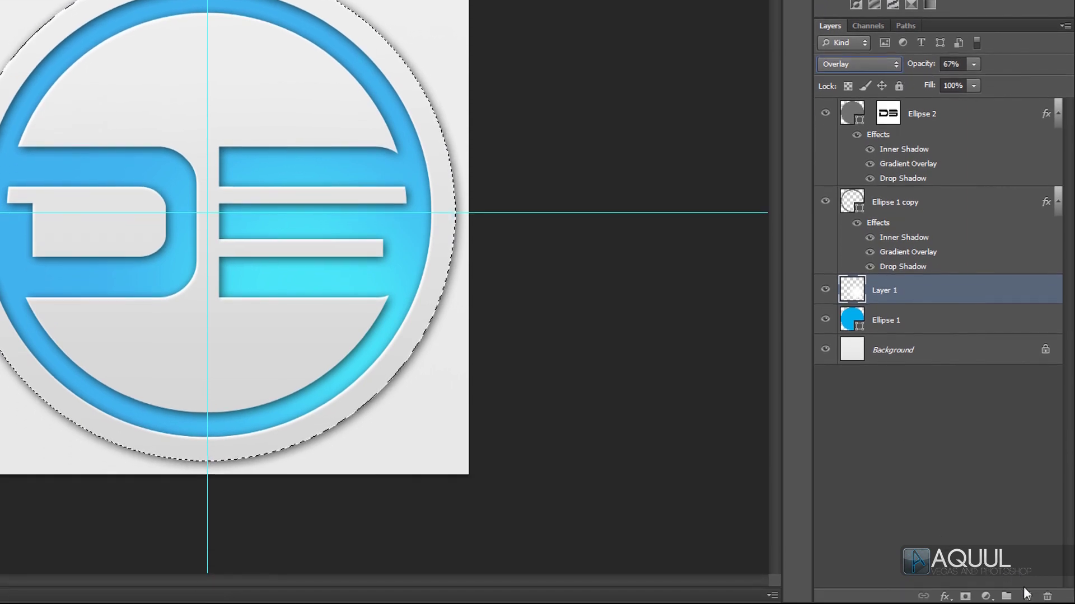
Create a new layer above Ellipse 2 and subtract the area below the horizontal guide from the circular selection
left_click(1025, 595)
left_click_drag(929, 296, 944, 115)
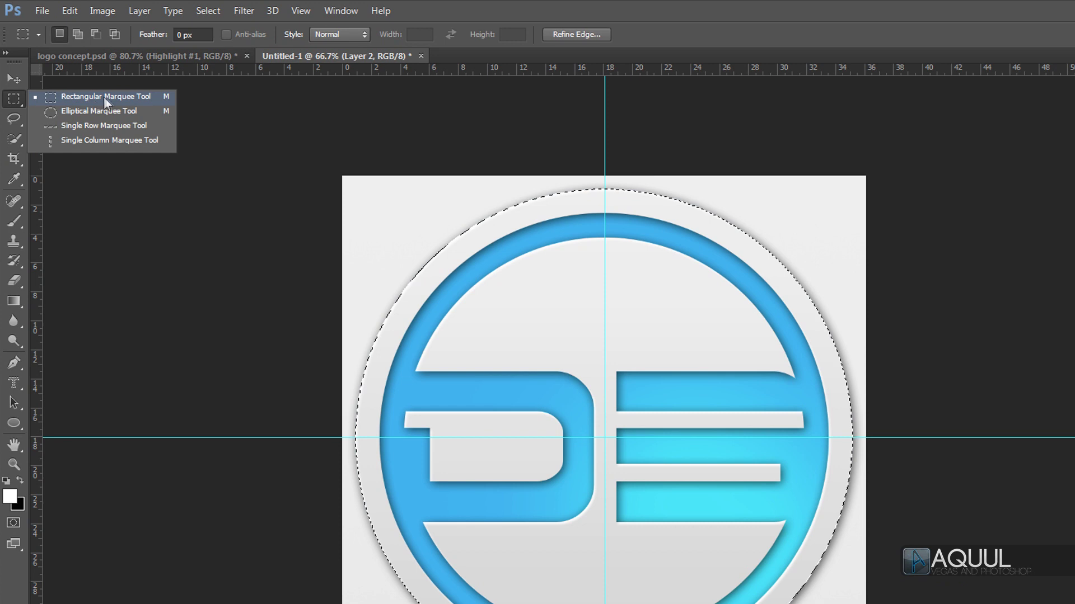
left_click(126, 96)
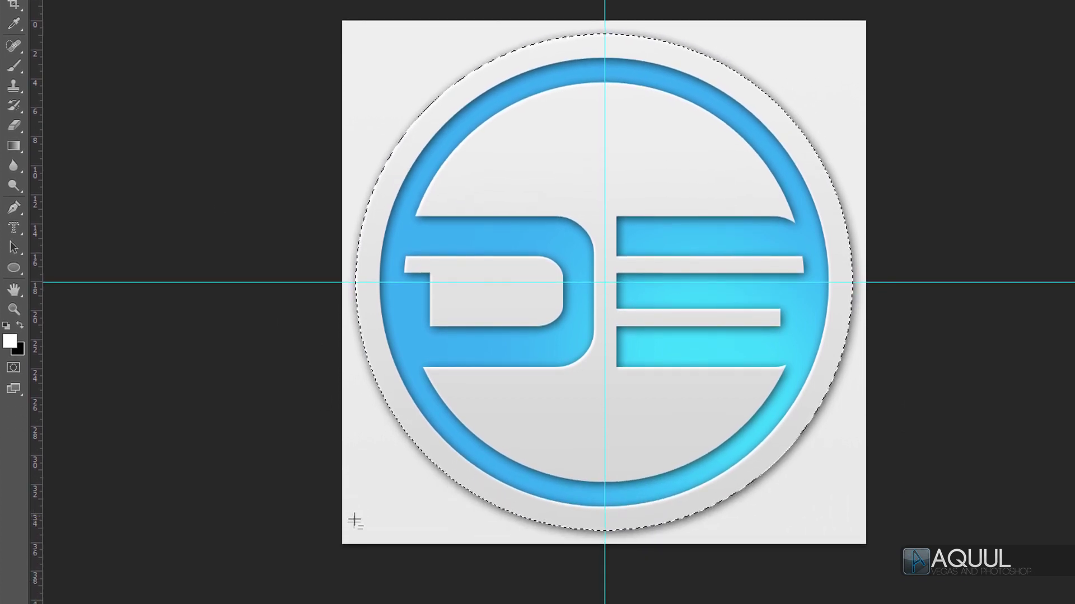
left_click_drag(307, 566, 890, 285)
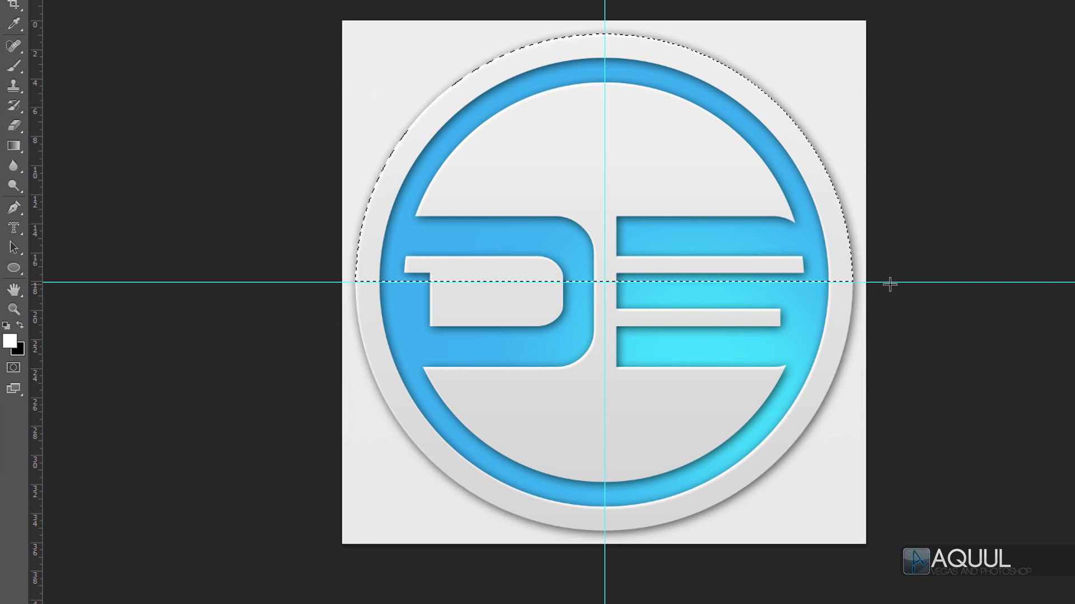
Fill the half-circle selection on Layer 2 with white (ffffff)
left_click(10, 342)
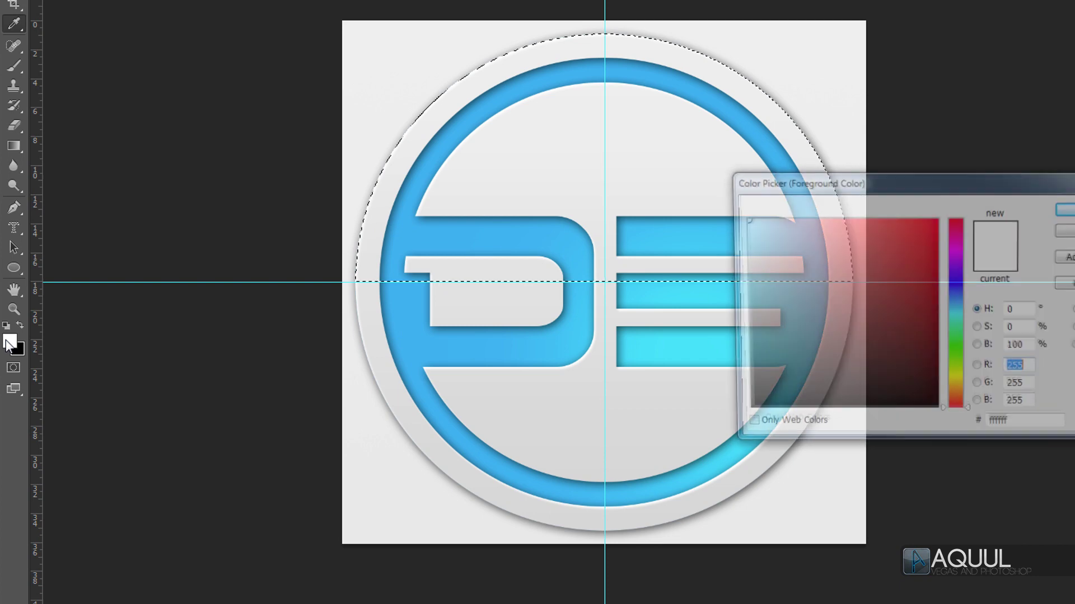
left_click(1066, 208)
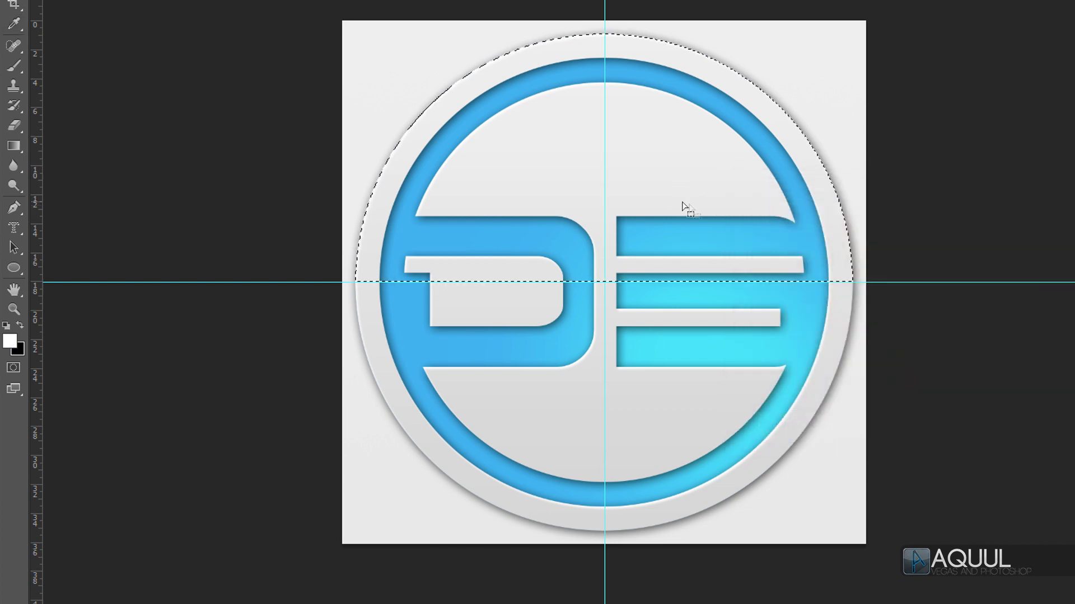
key("alt+BackSpace")
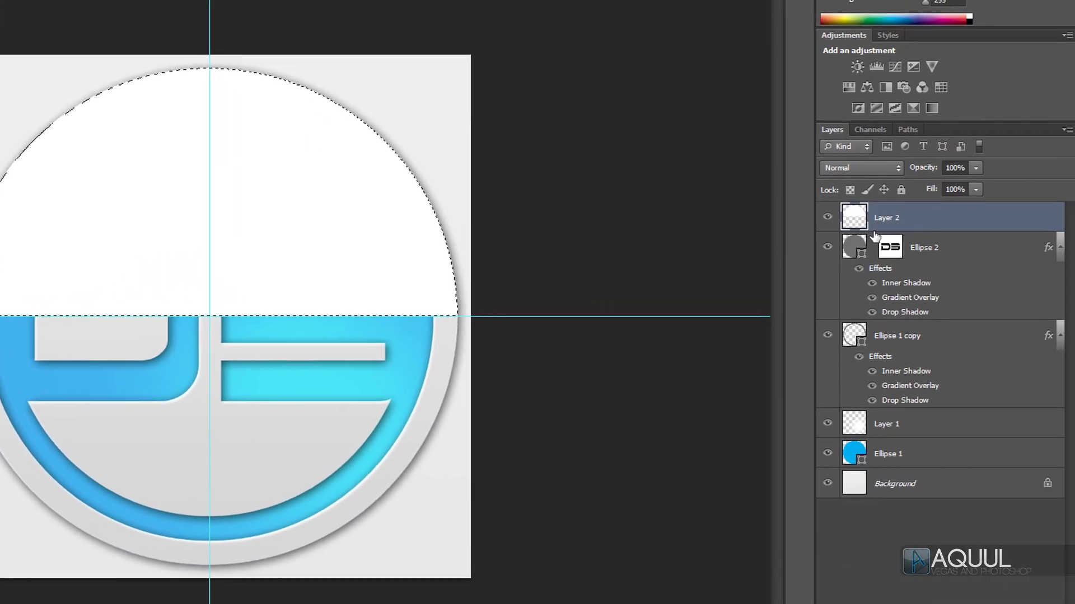
Set Layer 2 to the Screen blend mode with 20% opacity
left_click(890, 169)
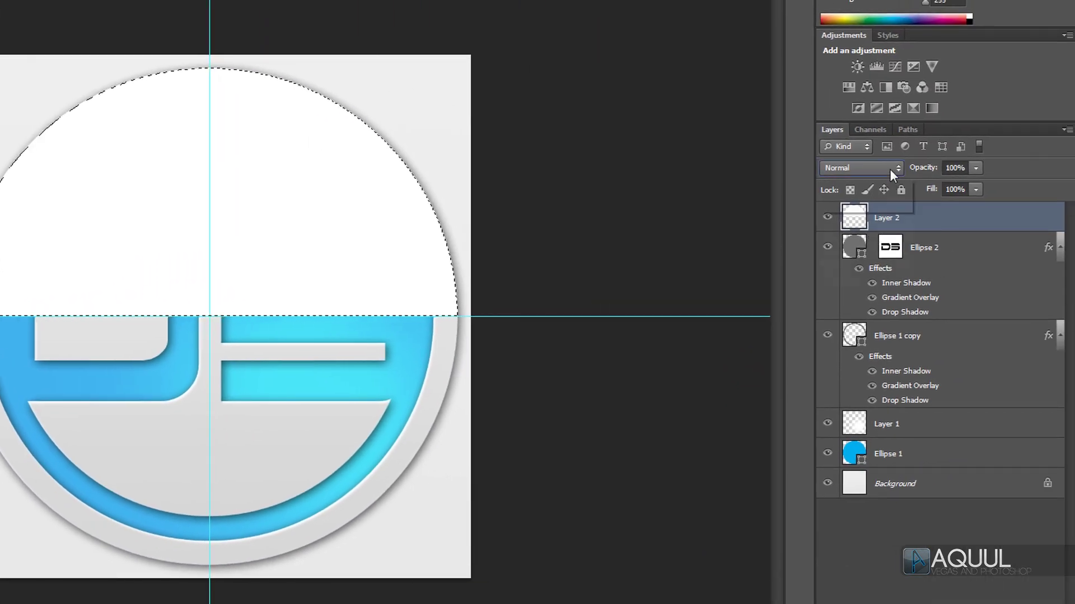
left_click(871, 306)
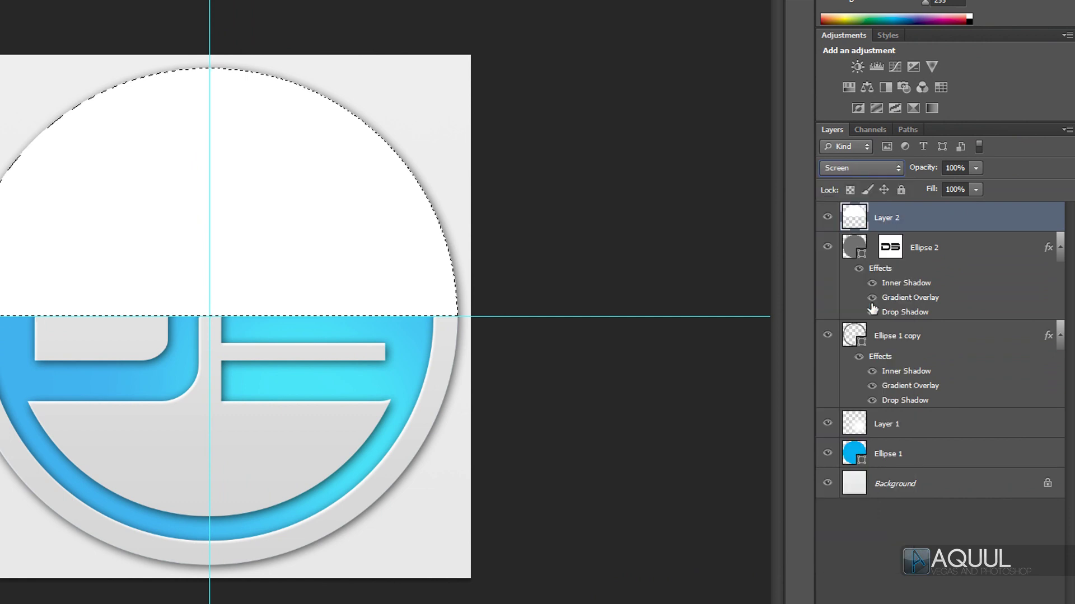
left_click_drag(929, 170, 892, 180)
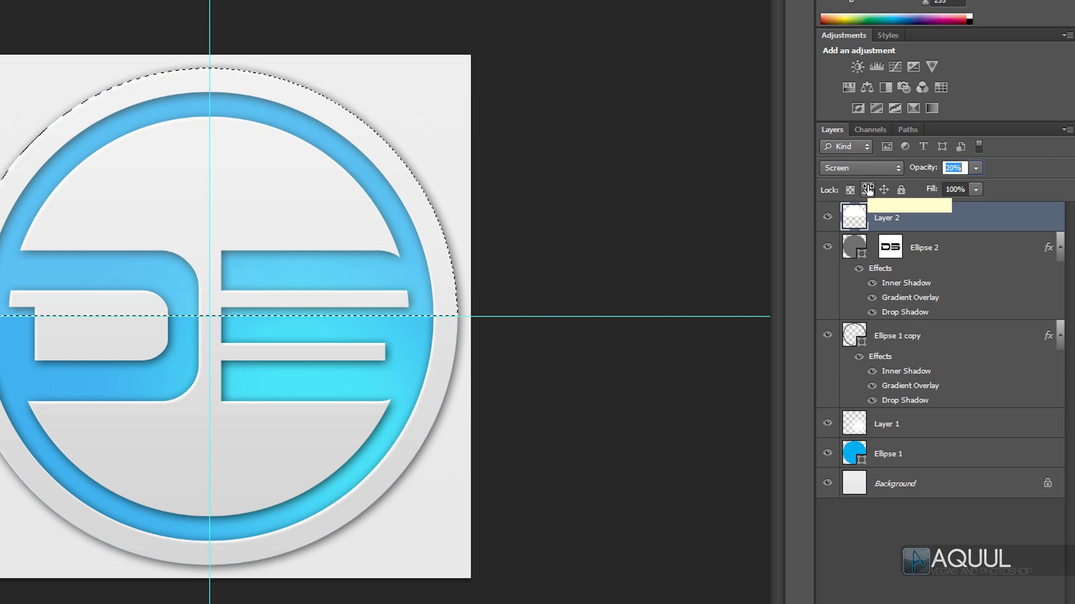
key("Return")
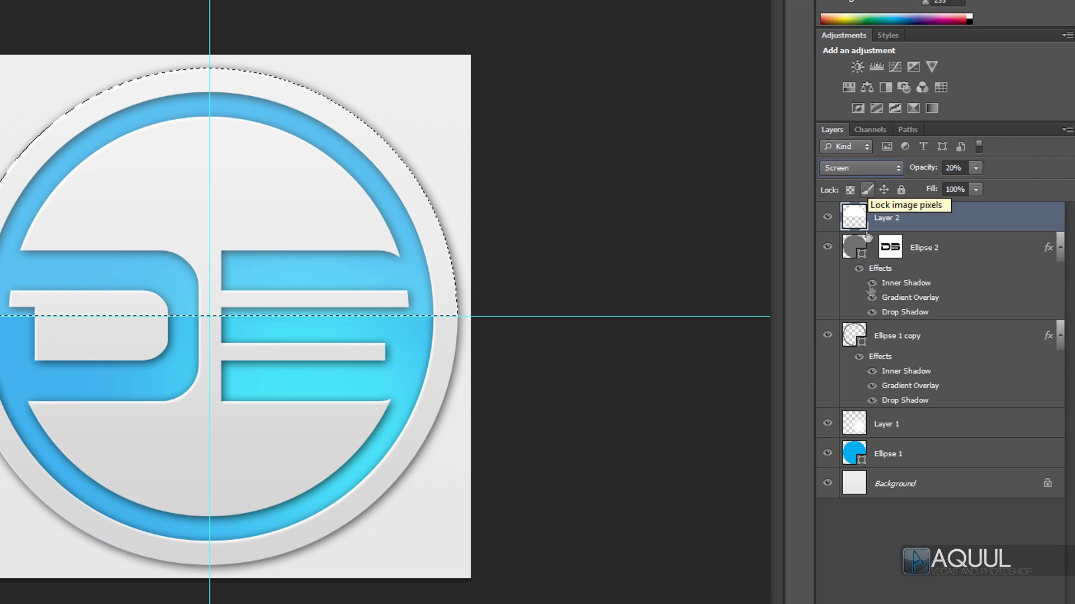
Try green, pink (fa0070), orange and deep blue (0064fa) fill colours on the Ellipse 1 shape
left_click(857, 456)
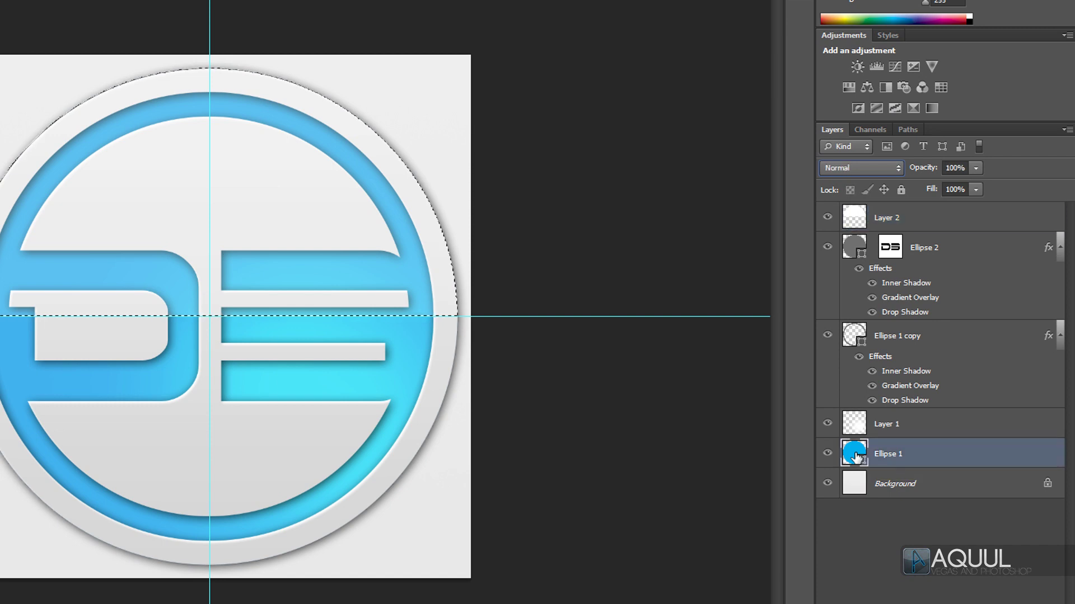
double_click(856, 457)
left_click_drag(568, 353, 449, 335)
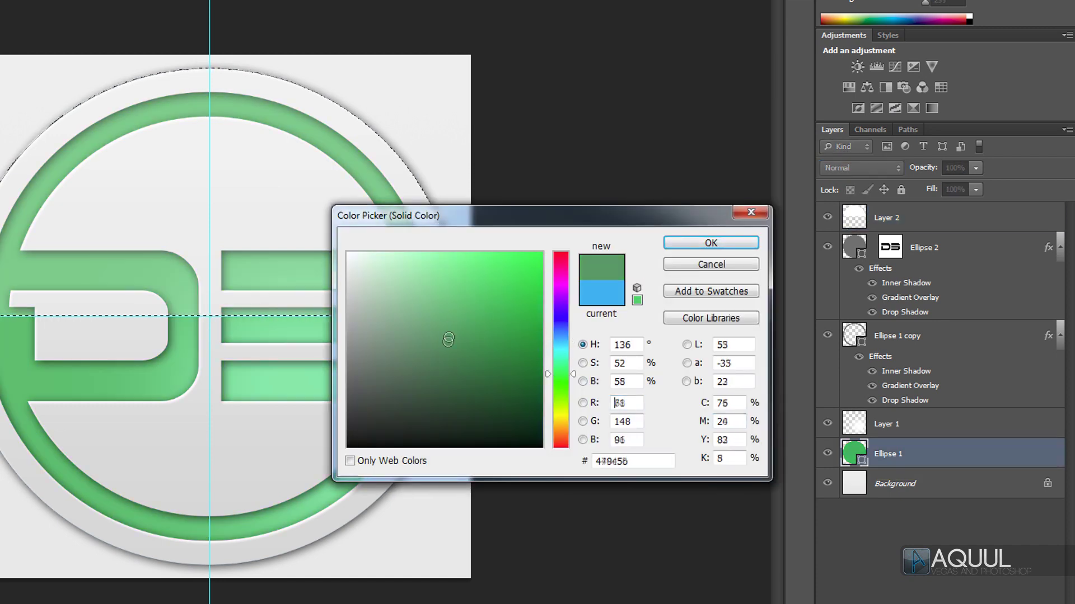
left_click_drag(559, 331, 560, 267)
left_click(540, 256)
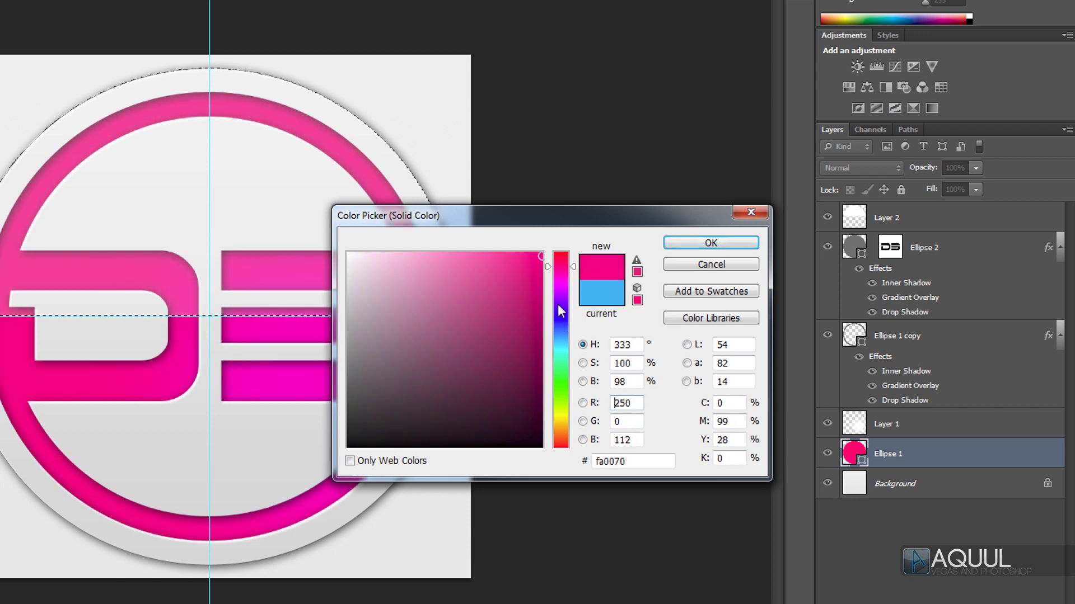
left_click(559, 393)
left_click_drag(560, 393, 558, 432)
left_click_drag(565, 359, 566, 331)
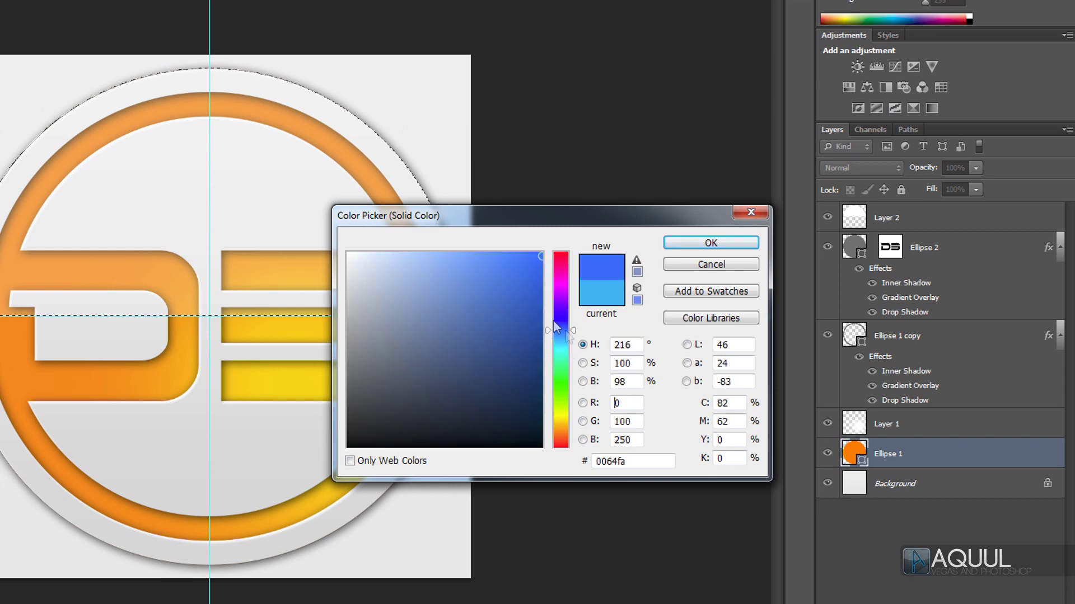
Set the fill colour of Ellipse 1 to light blue (0bbbf4)
left_click(525, 286)
left_click(556, 342)
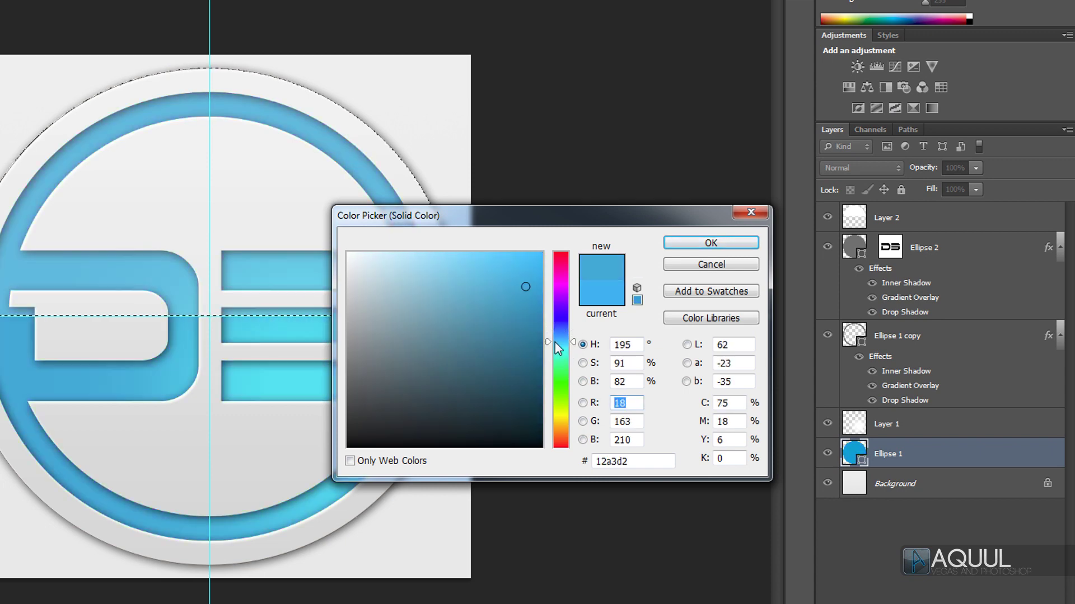
left_click_drag(541, 276, 533, 261)
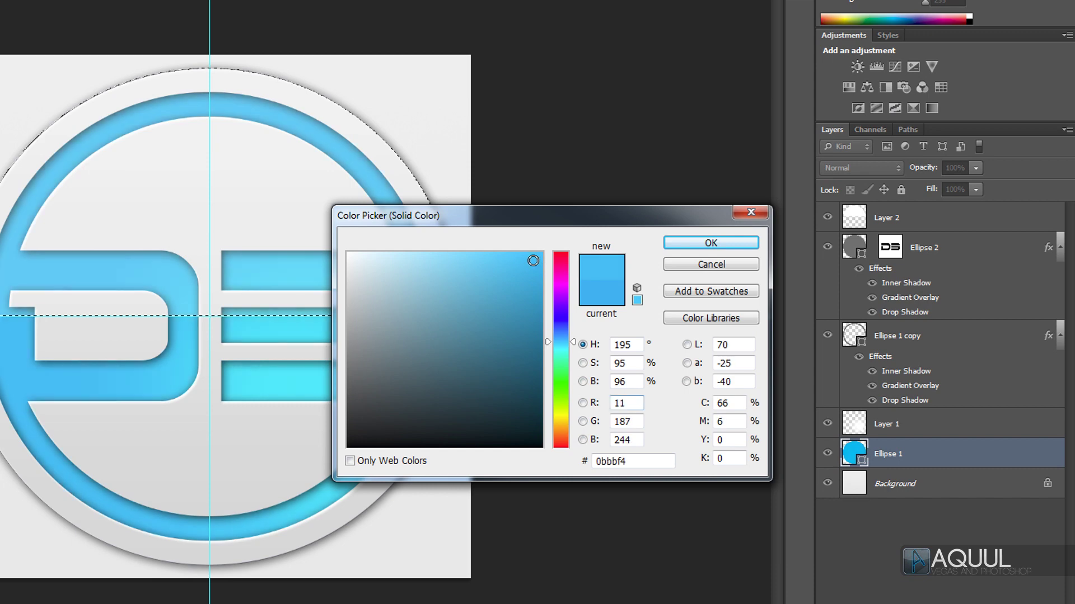
left_click(711, 245)
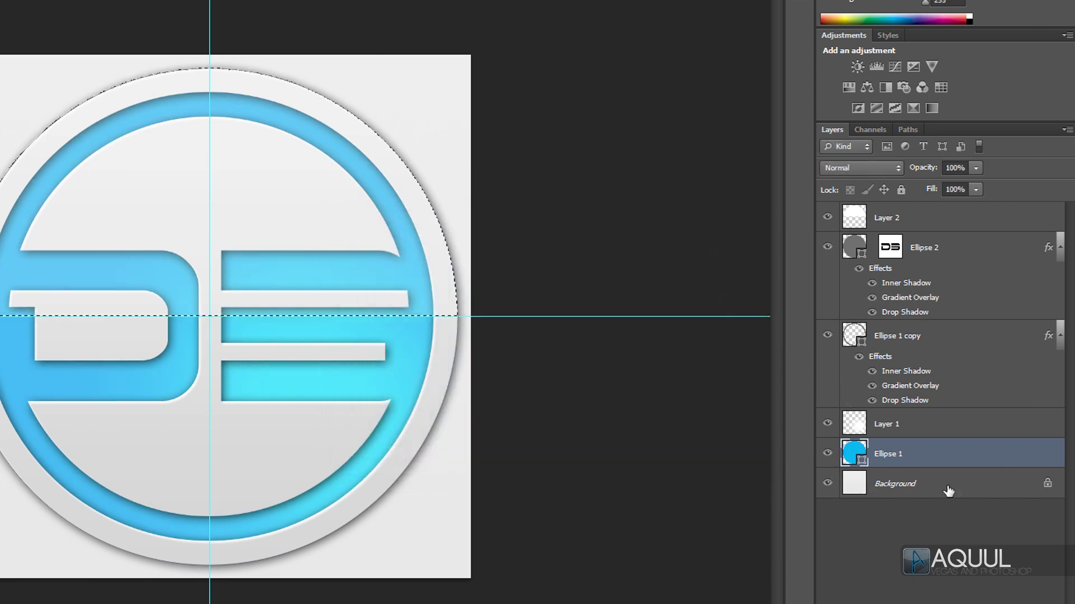
Hide the Background layer to leave the logo on transparency, and clear the half-circle selection
left_click(827, 484)
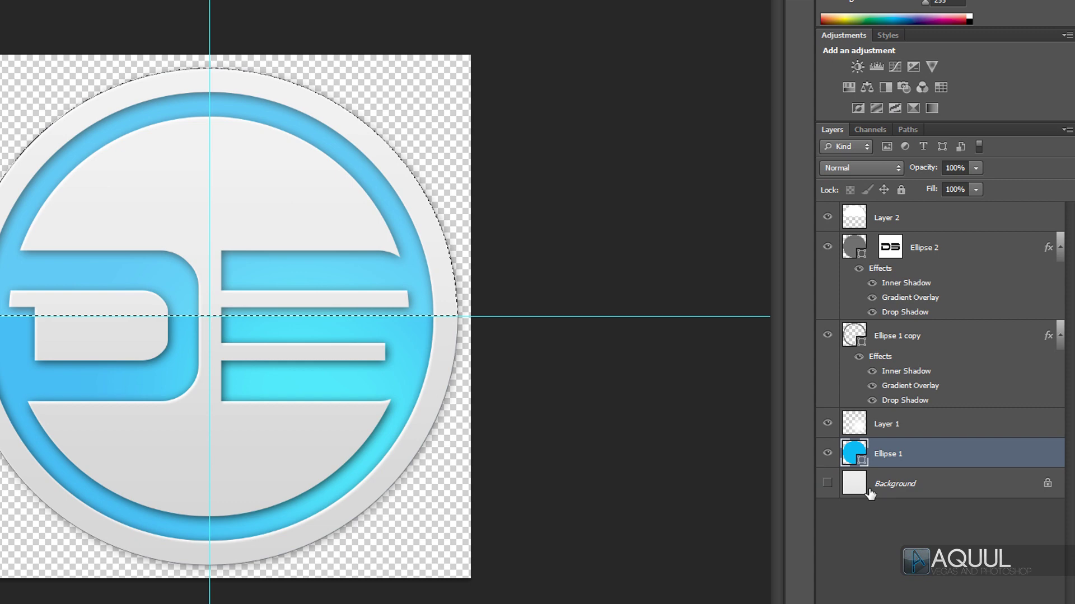
key("ctrl+d")
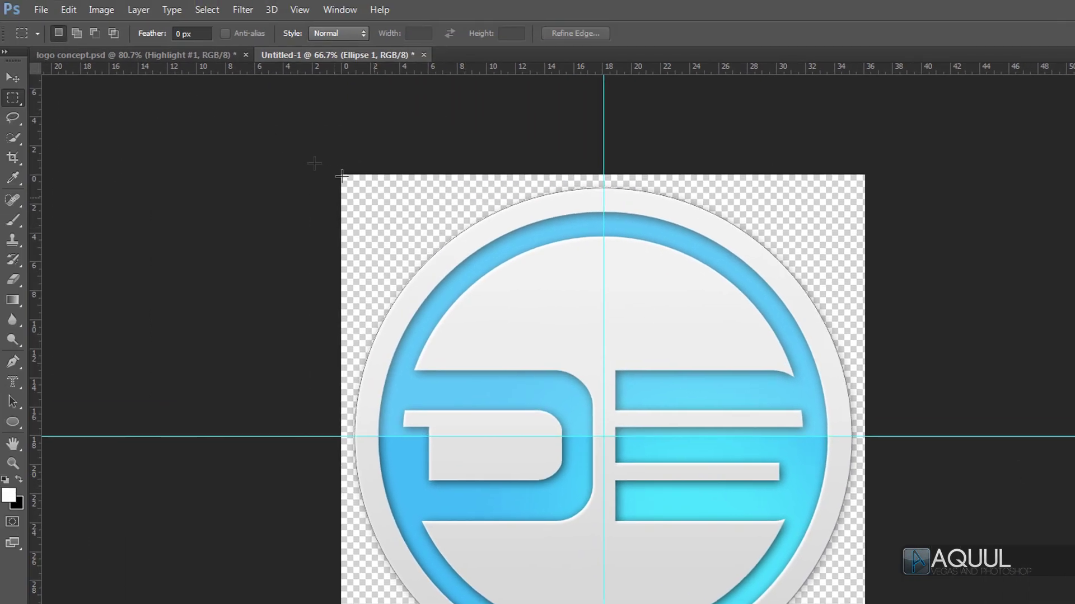
Prepare to save the logo in PNG format as Untitled-1.png, and cancel without saving
left_click(41, 10)
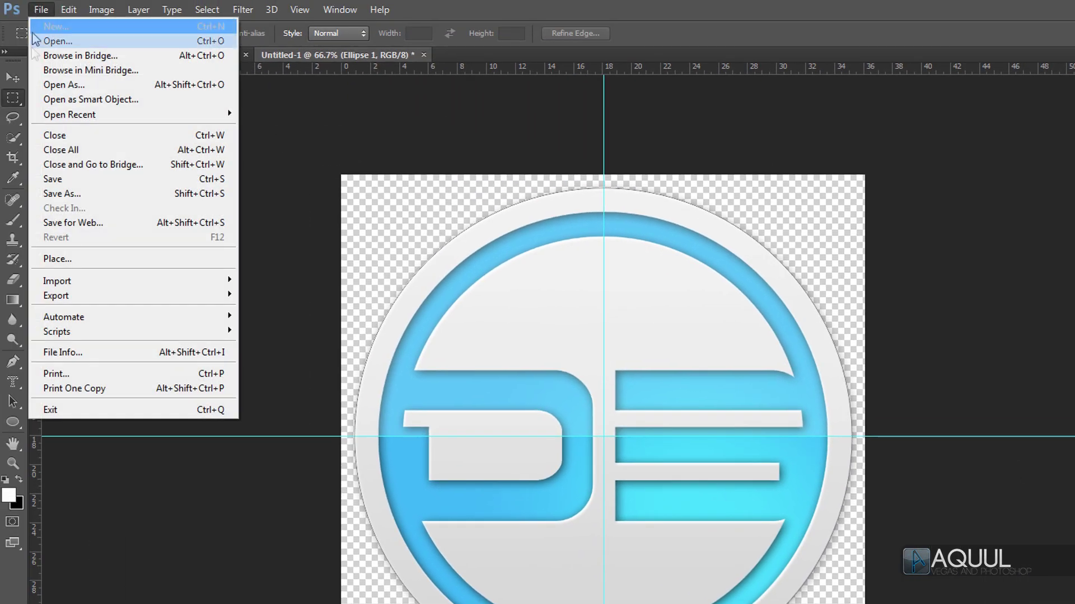
left_click(116, 179)
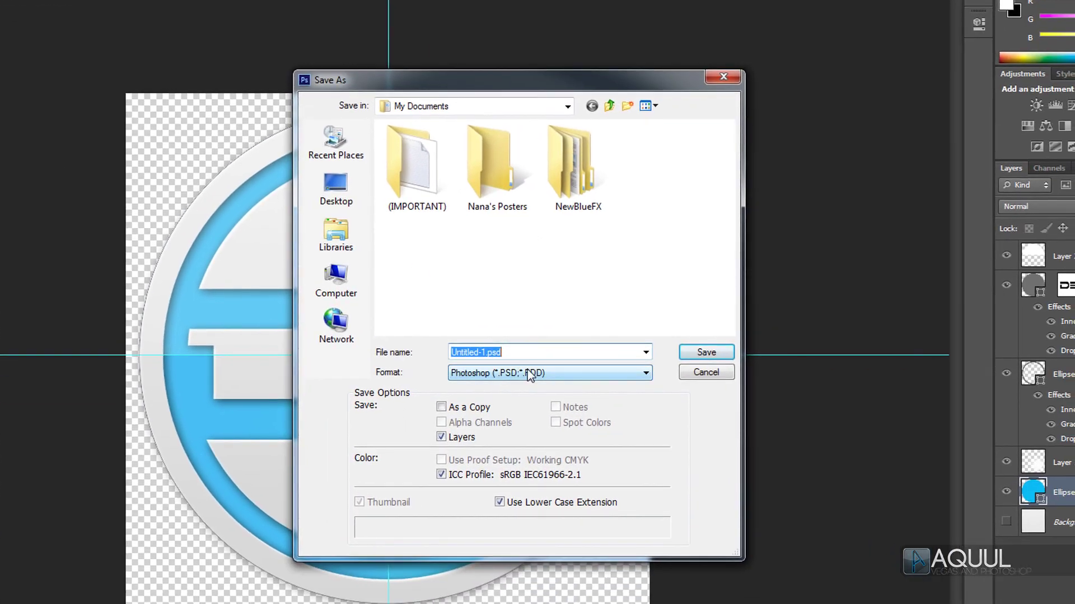
left_click(528, 370)
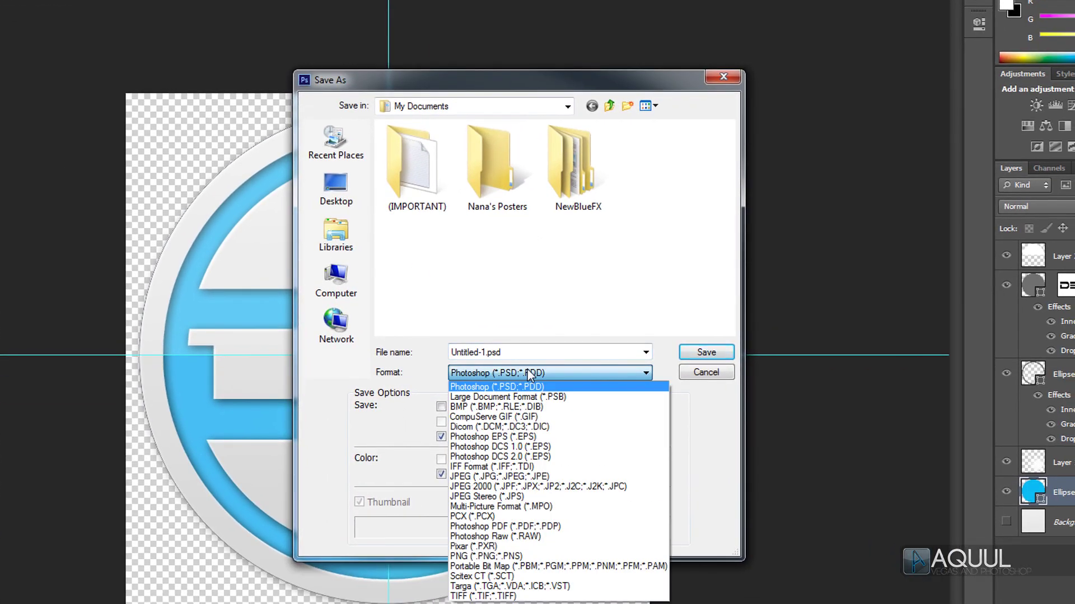
left_click(512, 557)
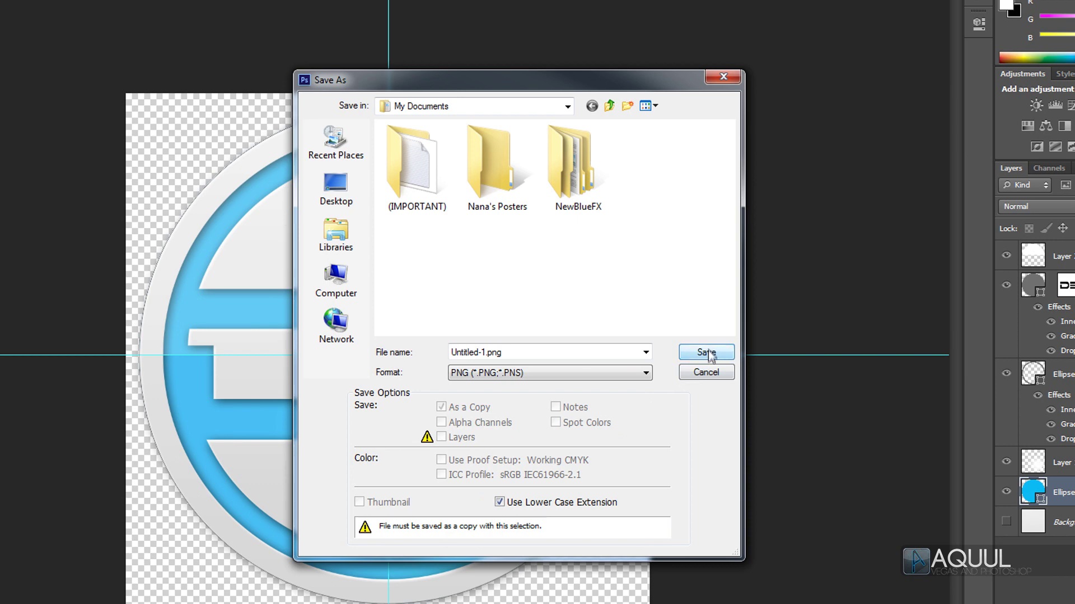
left_click(707, 372)
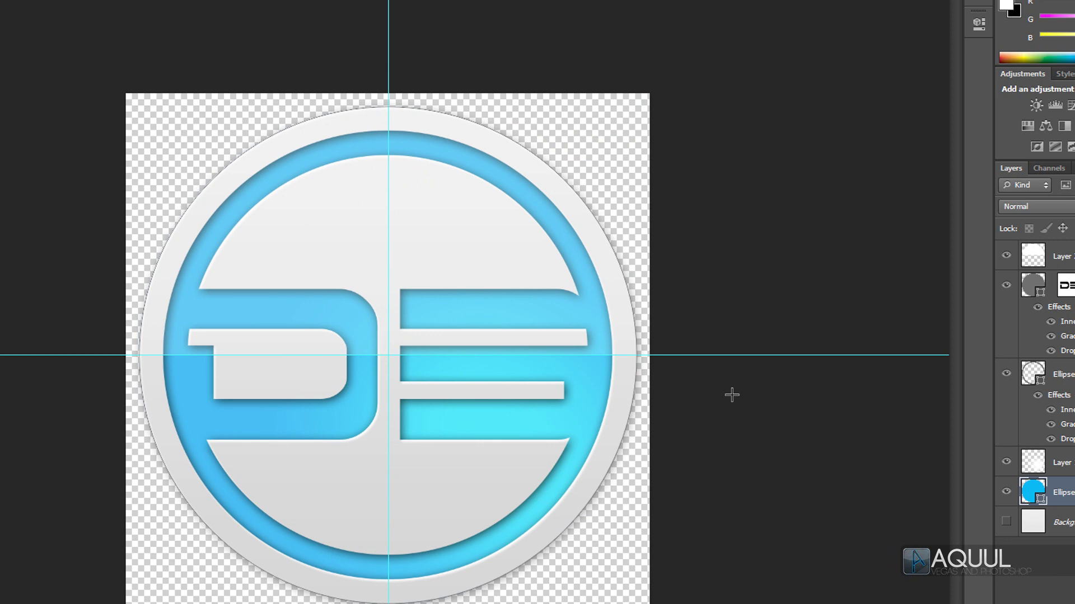